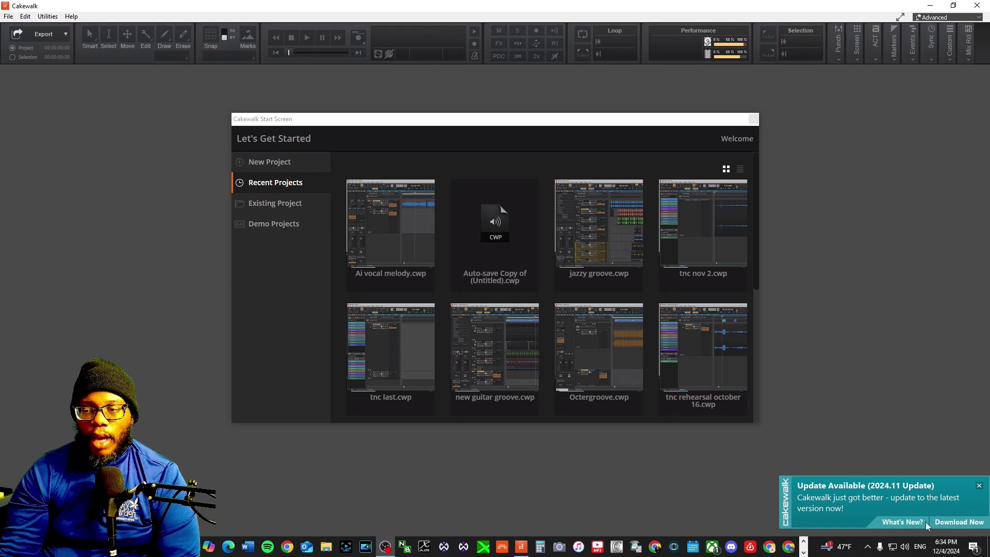
- Start downloading the Cakewalk 2024.11 update from the Update Available notification
left_click(949, 524)
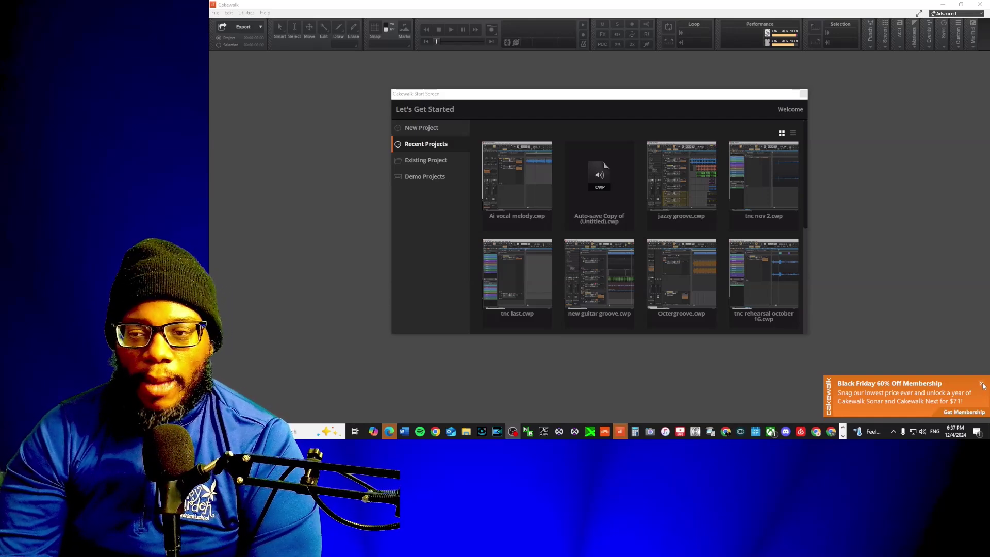
- Dismiss the Black Friday notice and start a new project from the Empty Project template
left_click(981, 383)
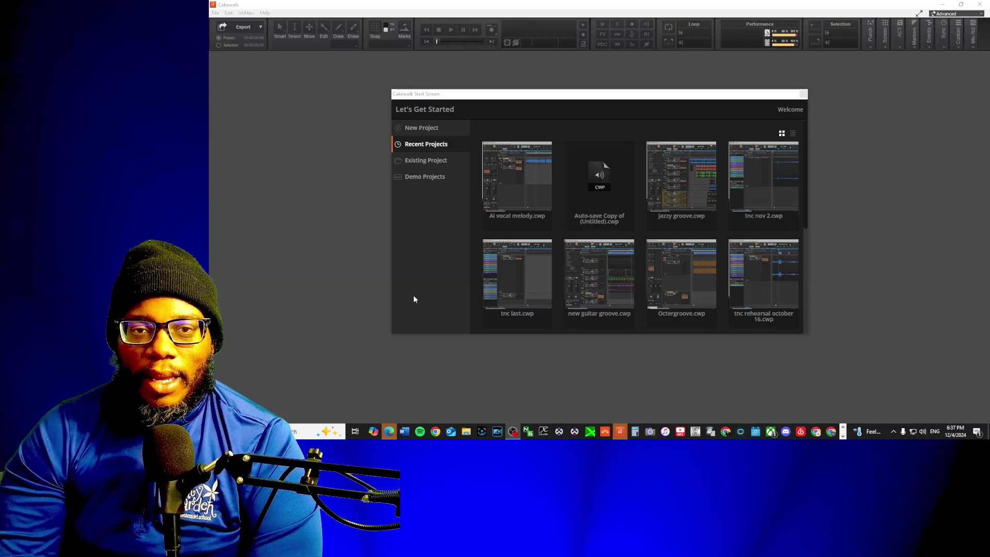
left_click(422, 133)
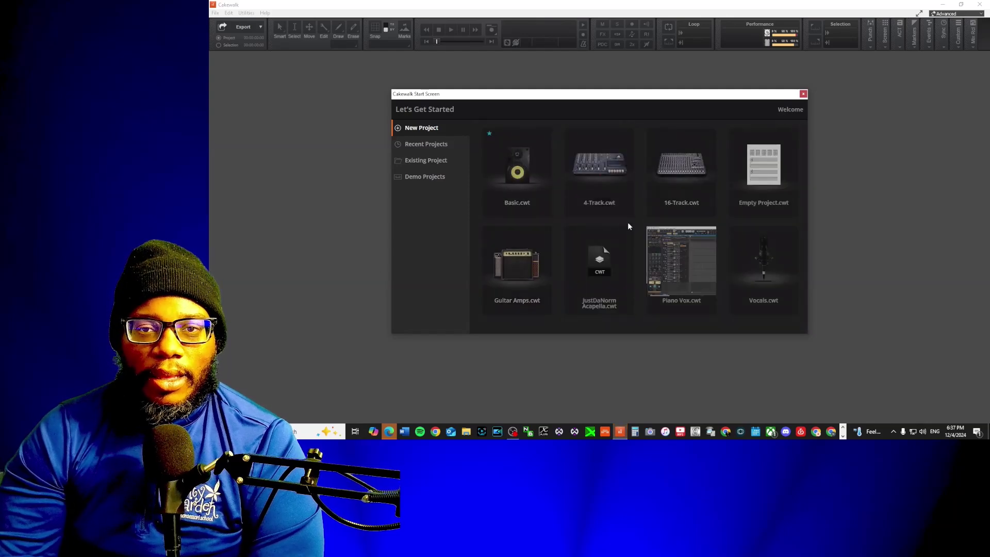
left_click(764, 183)
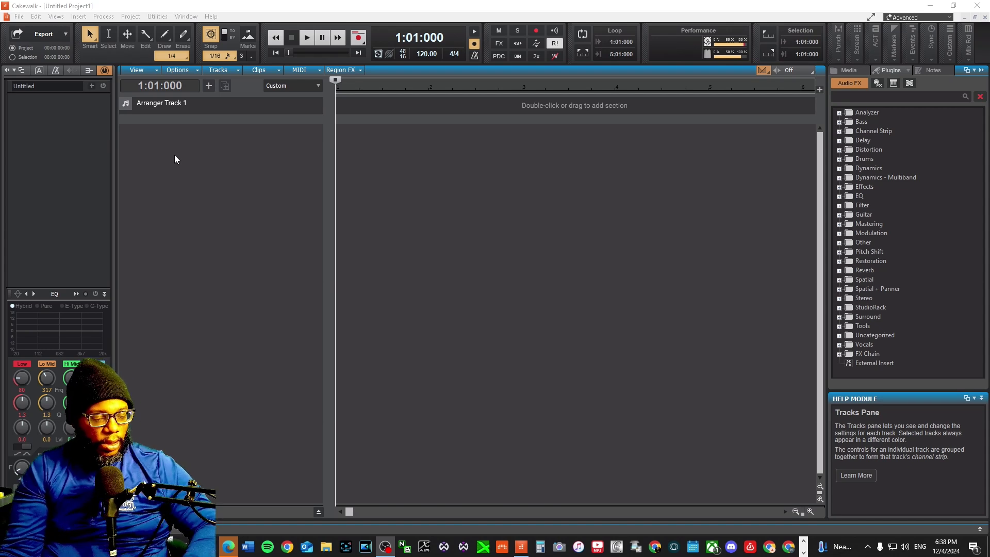
- Add three audio tracks, Track 1 to Track 3, and leave Track 1 selected
double_click(197, 209)
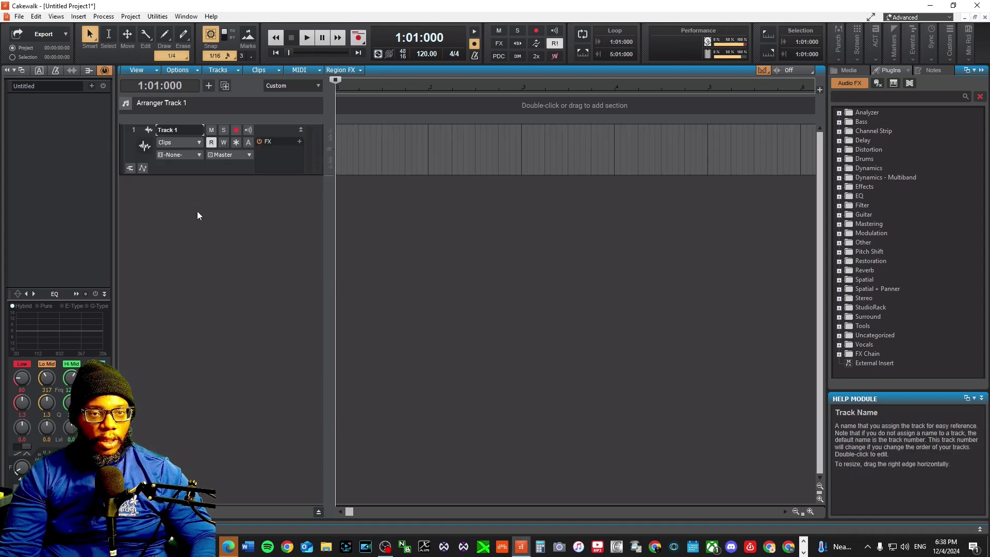
double_click(195, 236)
double_click(195, 270)
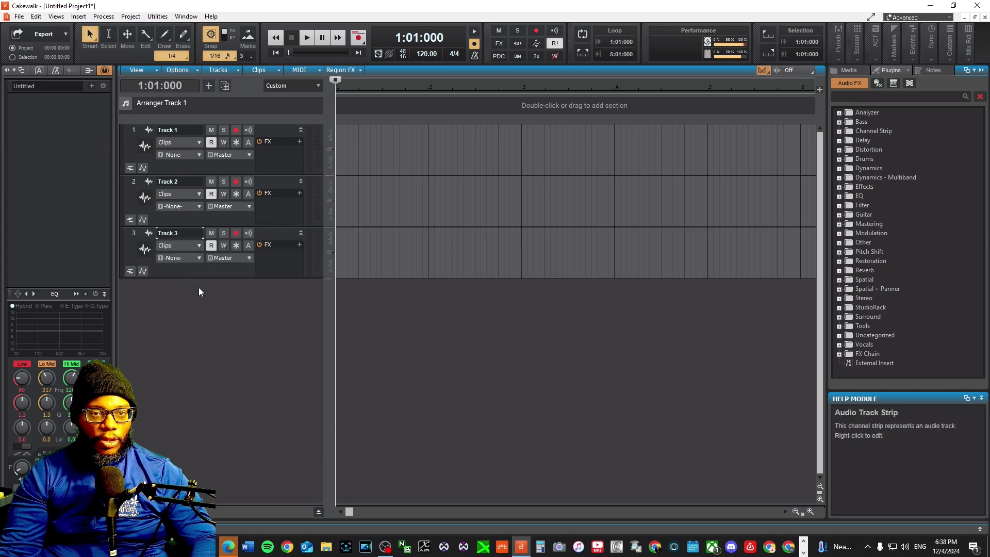
left_click(128, 132)
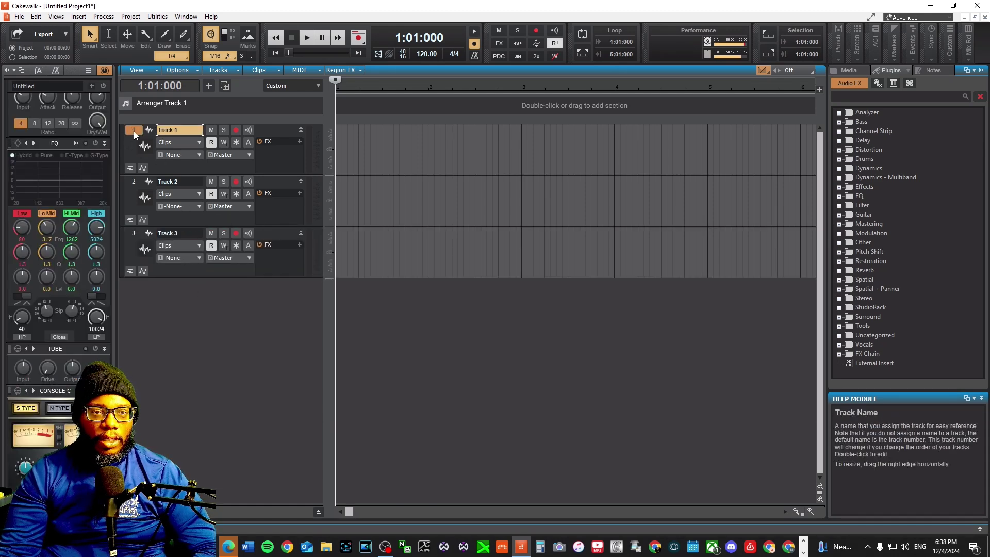
left_click(134, 182)
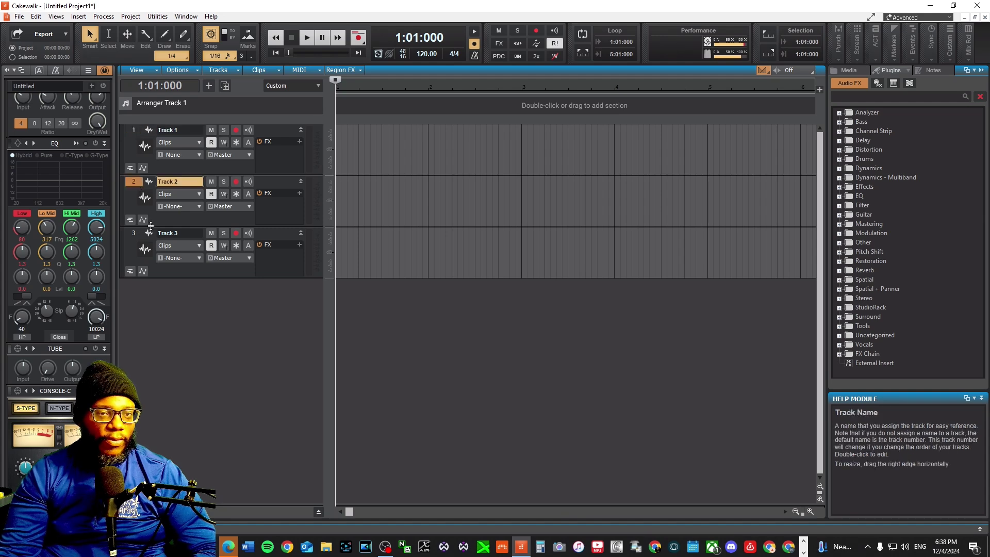
left_click(135, 131)
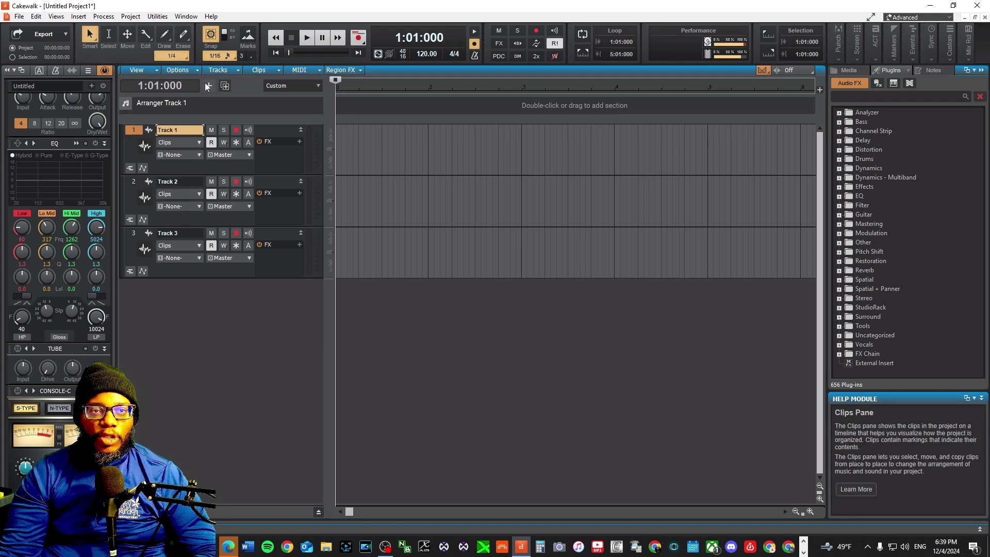
- Insert an SI-Drum Kit instrument track below the audio tracks
right_click(184, 314)
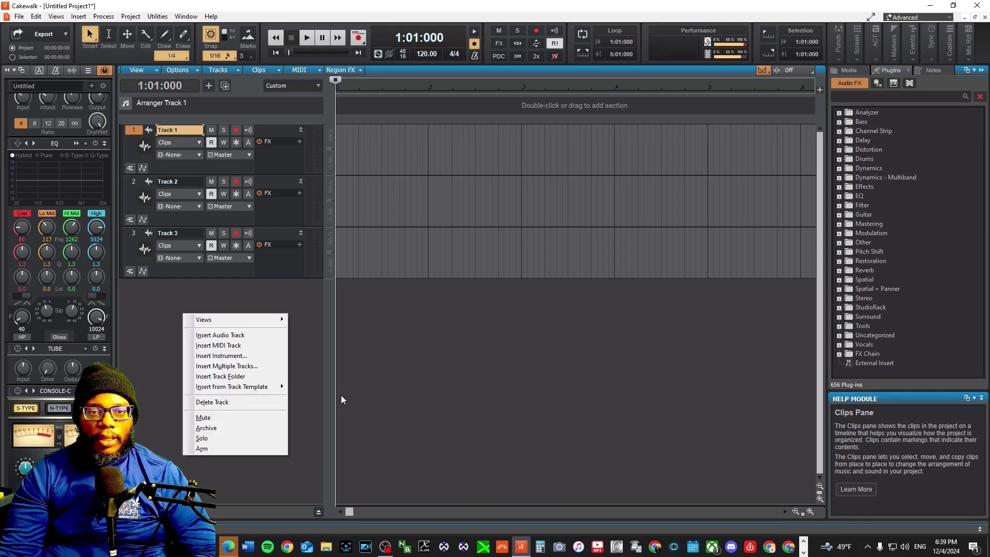
left_click(222, 356)
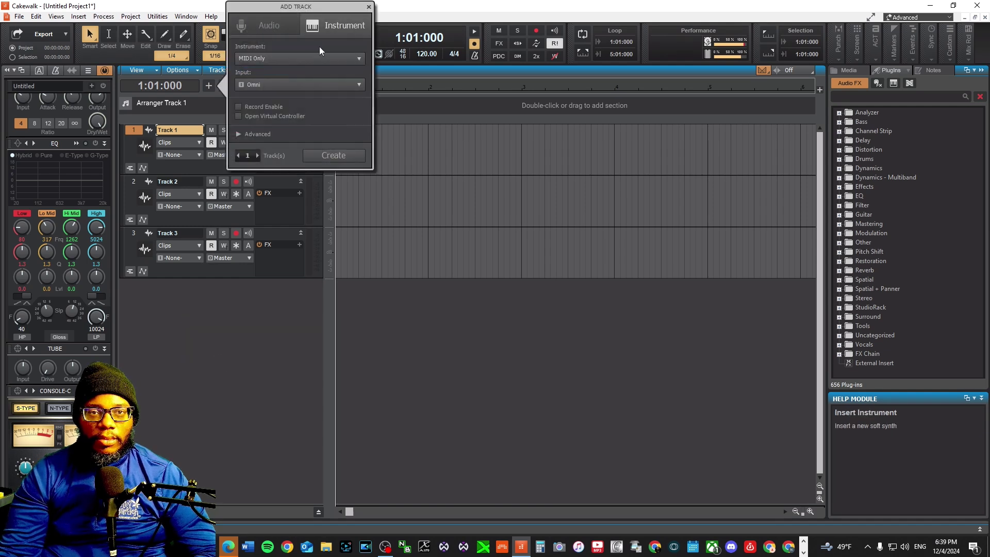
left_click(364, 62)
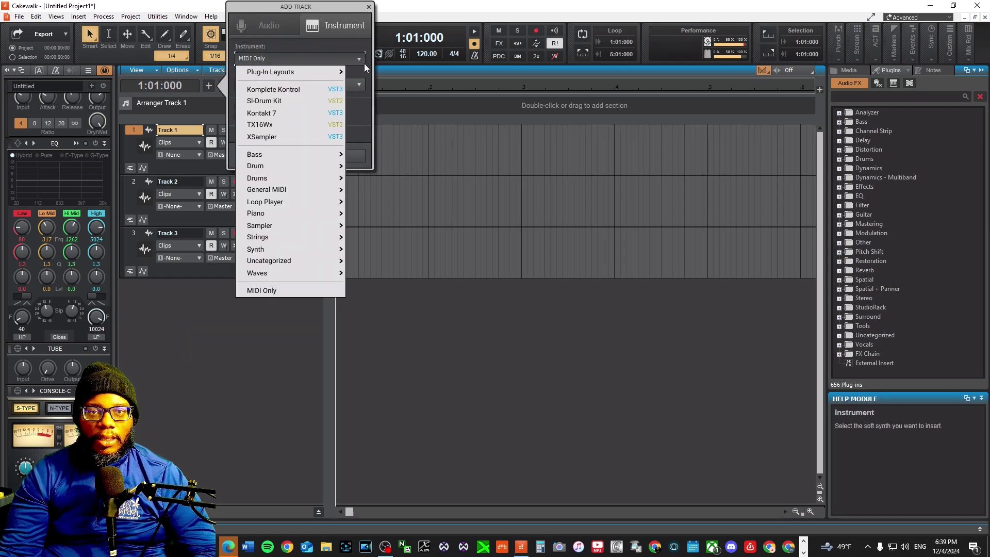
left_click(274, 100)
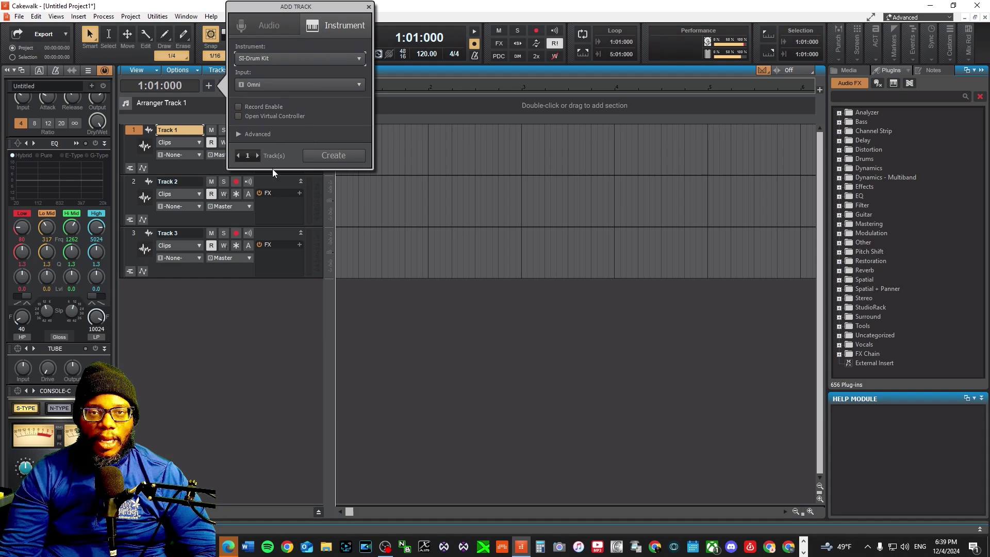
left_click(328, 157)
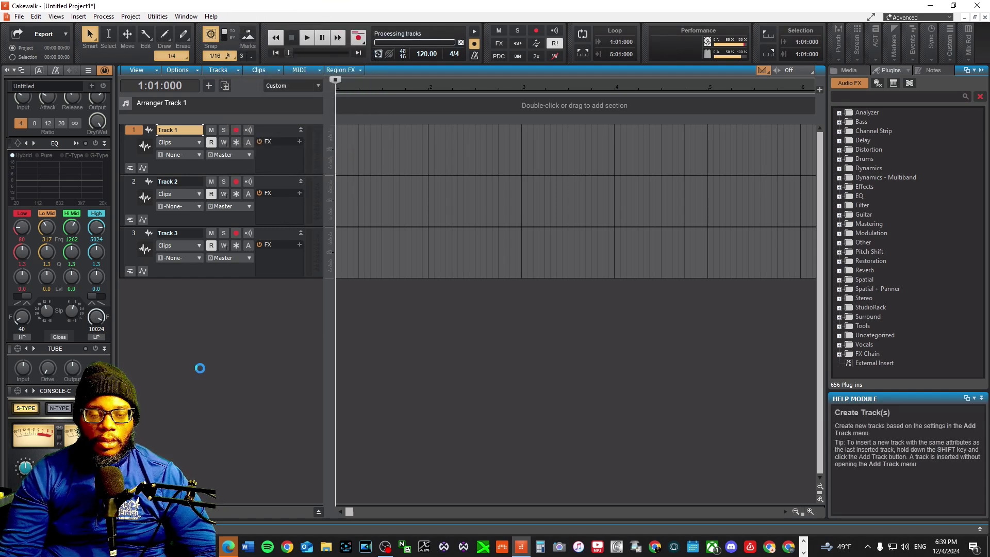
- Insert an SI-Bass Guitar instrument track below the drum track
right_click(178, 351)
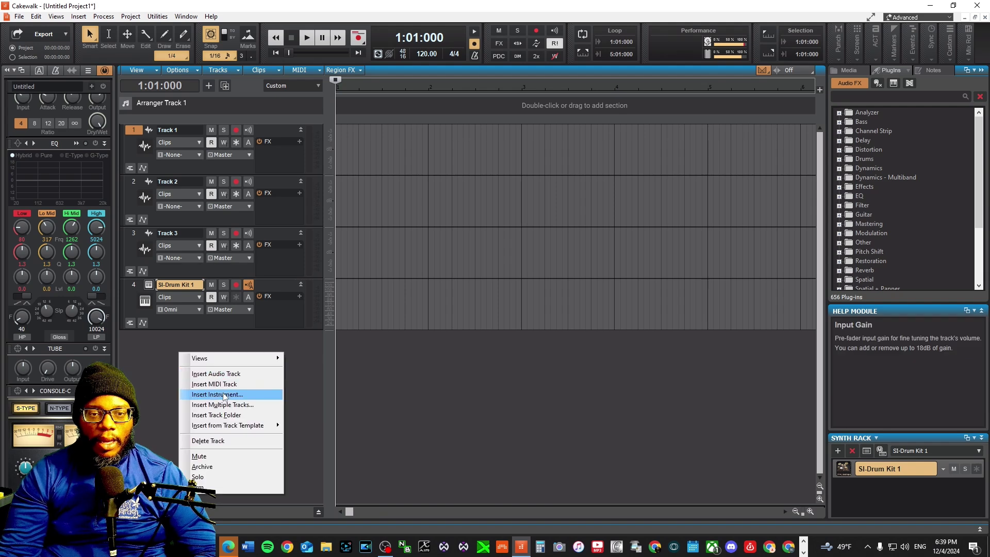
left_click(223, 394)
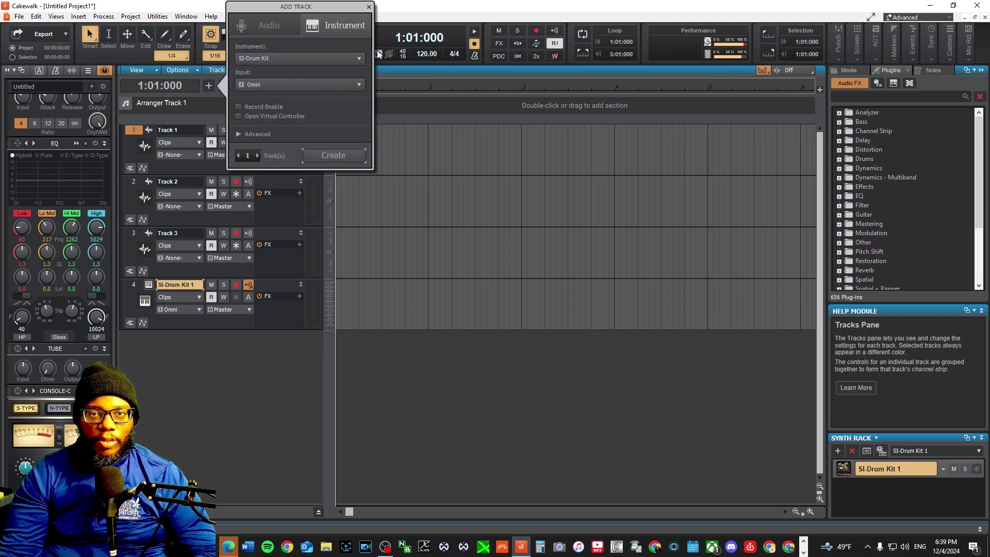
left_click(294, 58)
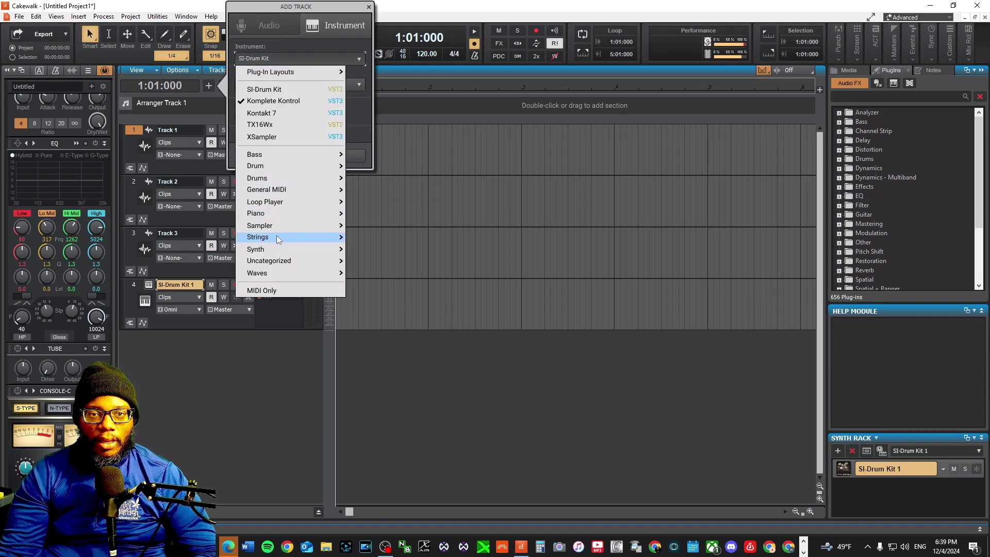
mouse_move(273, 154)
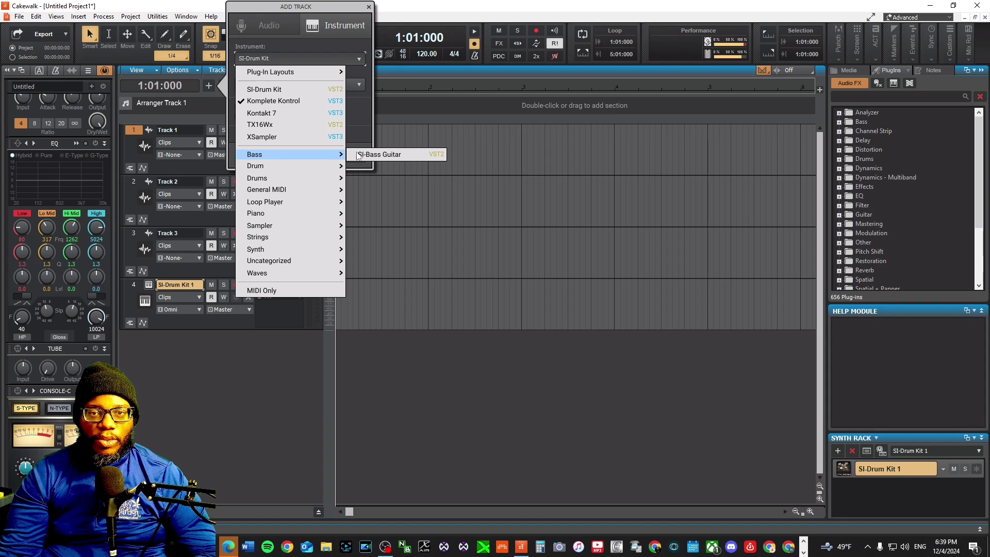
left_click(386, 155)
left_click(347, 156)
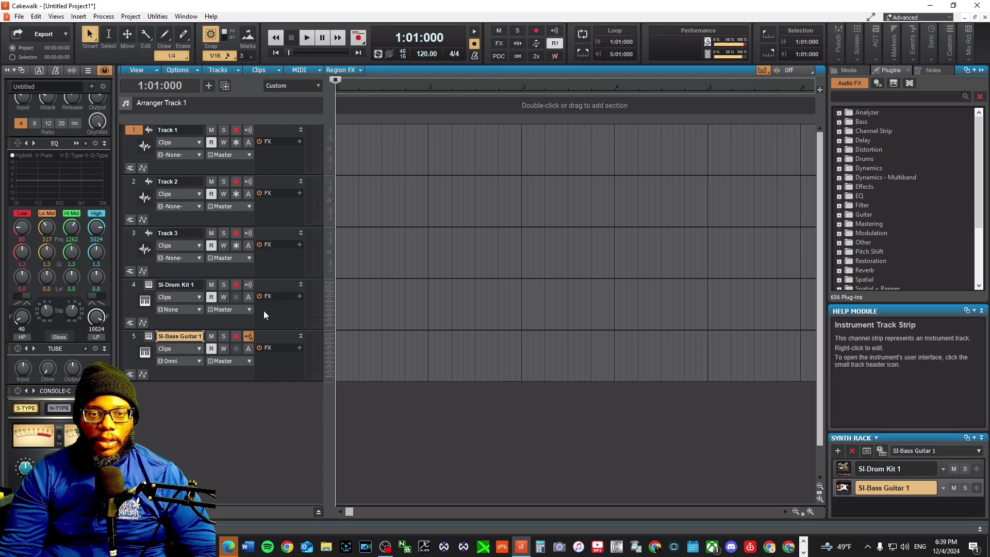
- Arm SI-Drum Kit 1 and open its Piano Roll, scrolled down to the low drum rows
left_click(235, 284)
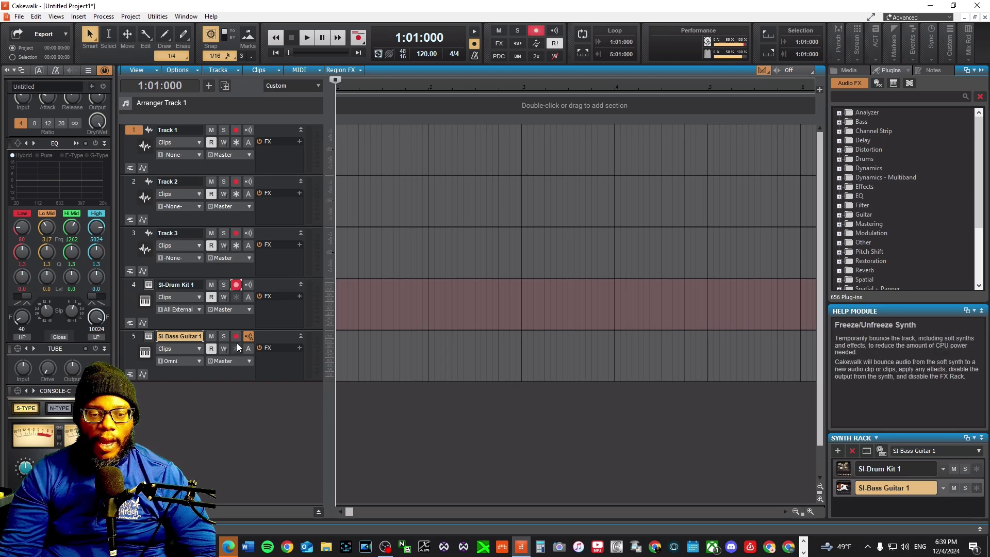
left_click(347, 284)
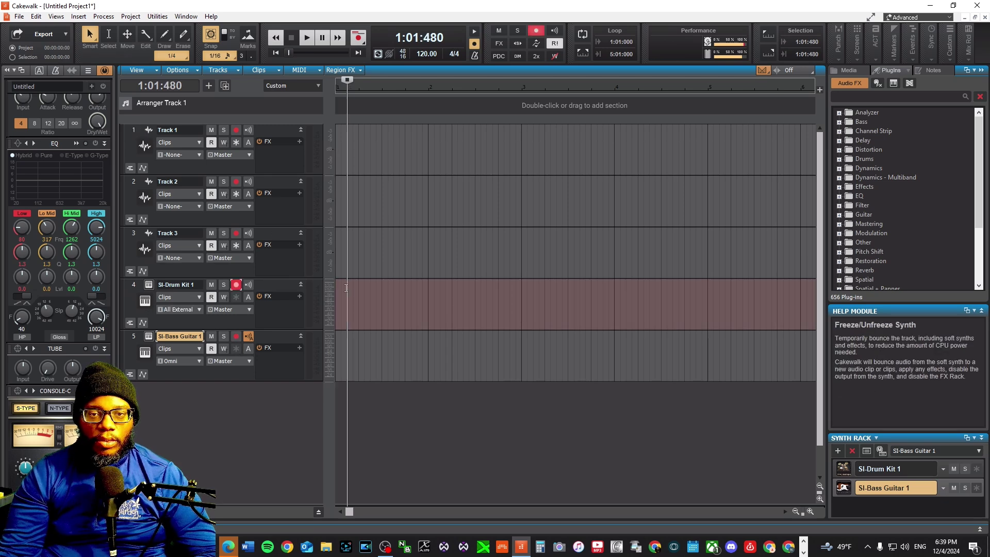
key("alt+3")
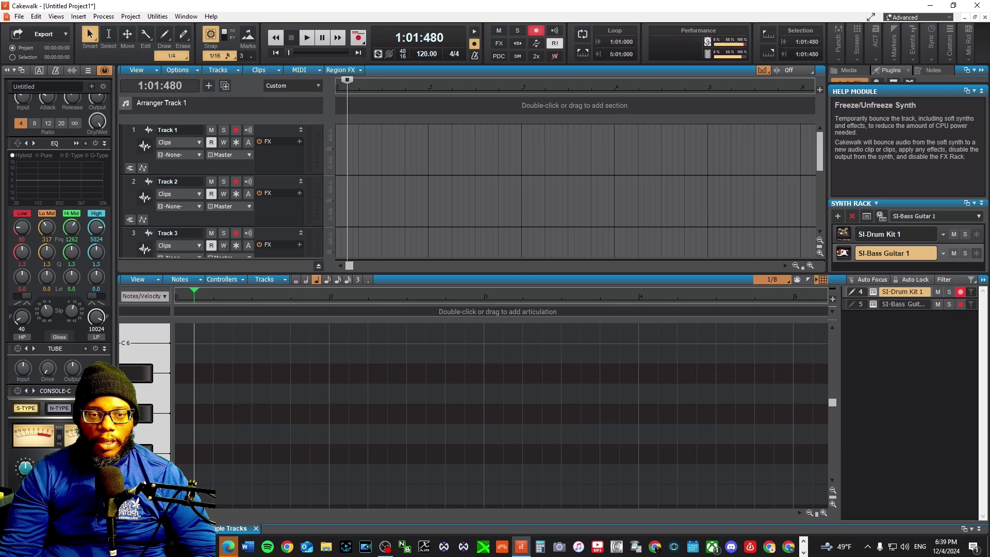
scroll(154, 392, "down", 2)
scroll(154, 392, "down", 1)
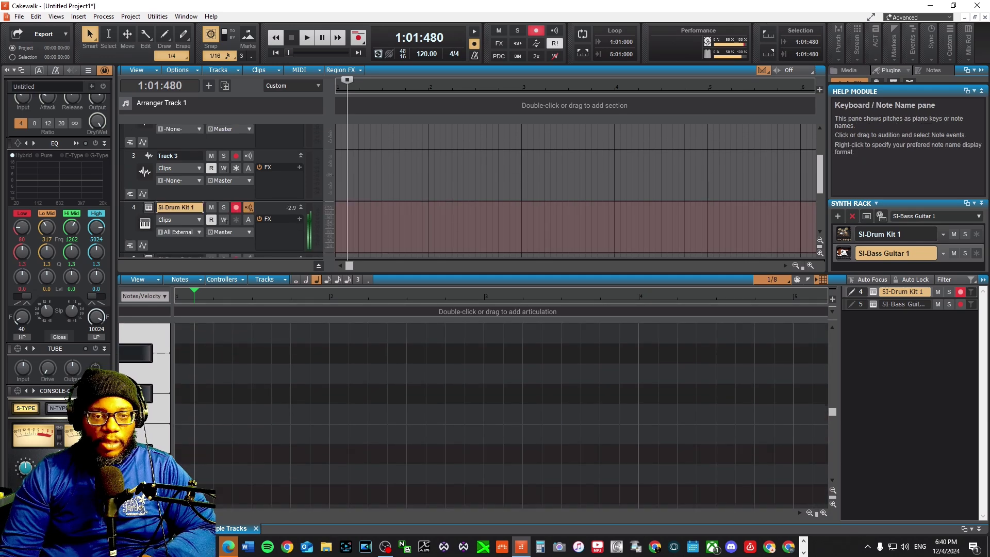
scroll(155, 392, "down", 1)
scroll(155, 392, "down", 1)
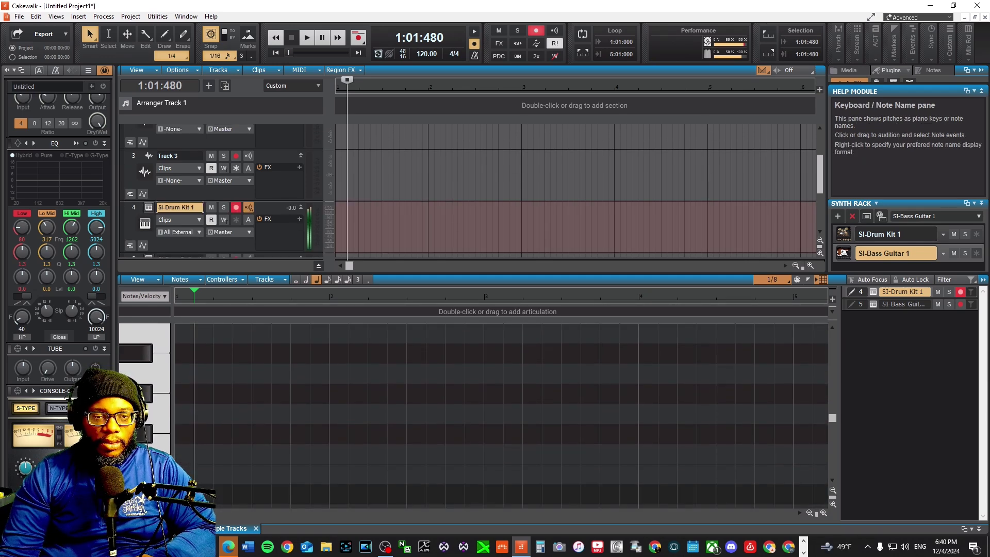
scroll(155, 392, "down", 1)
scroll(155, 392, "down", 1)
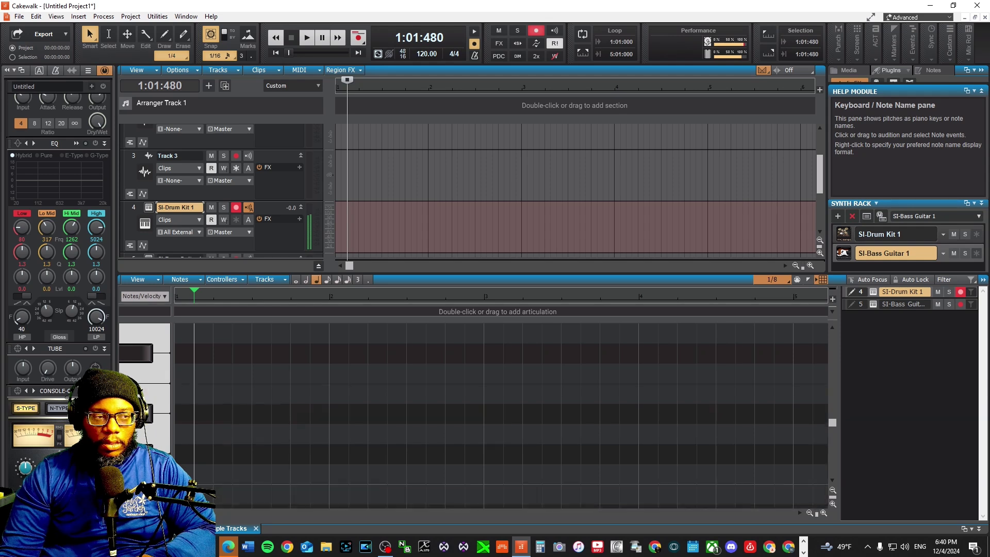
scroll(154, 392, "down", 1)
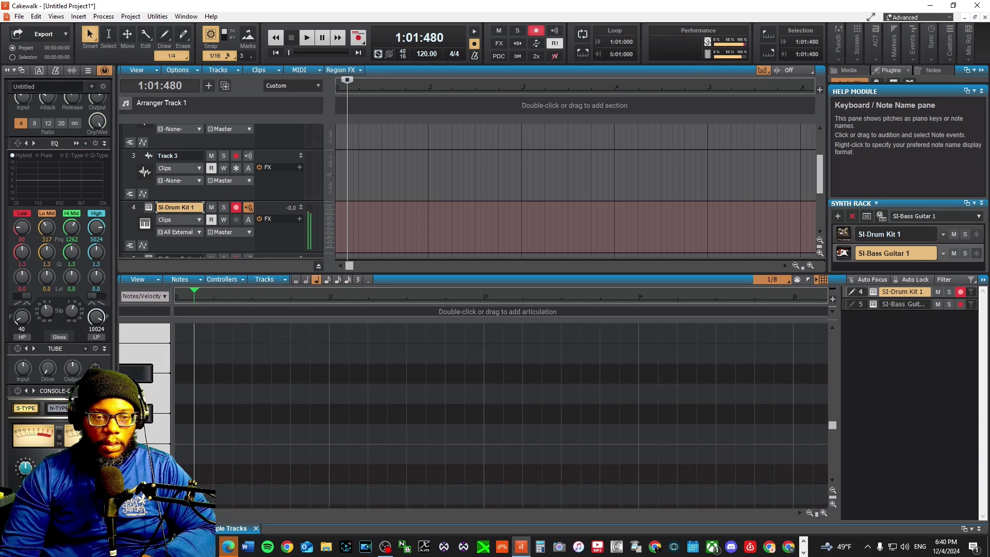
scroll(155, 392, "down", 1)
scroll(154, 392, "down", 1)
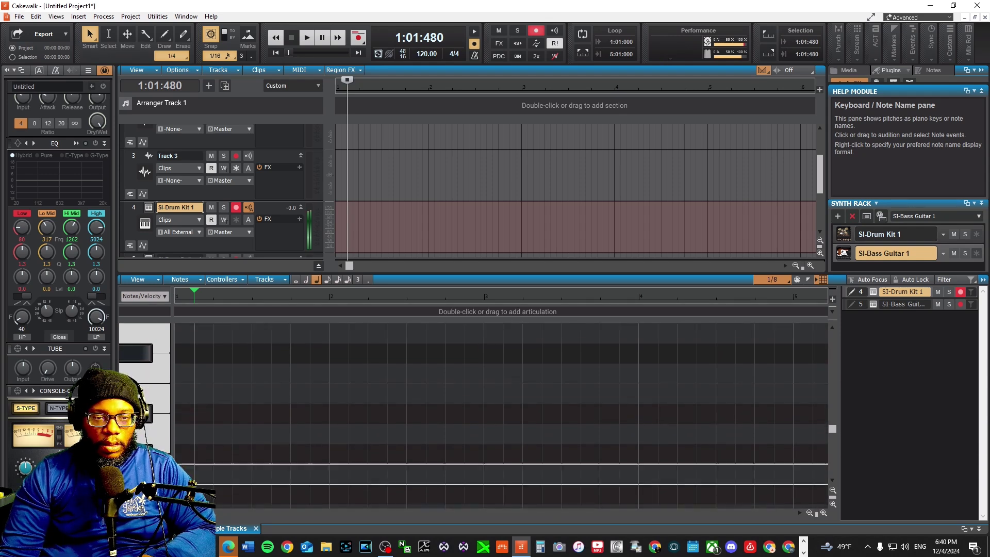
scroll(155, 392, "down", 2)
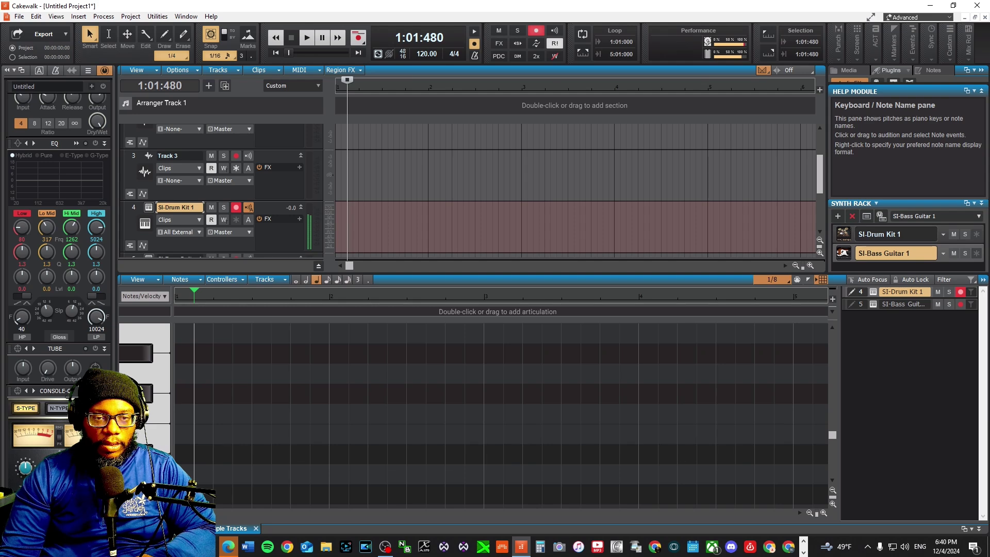
scroll(155, 392, "down", 1)
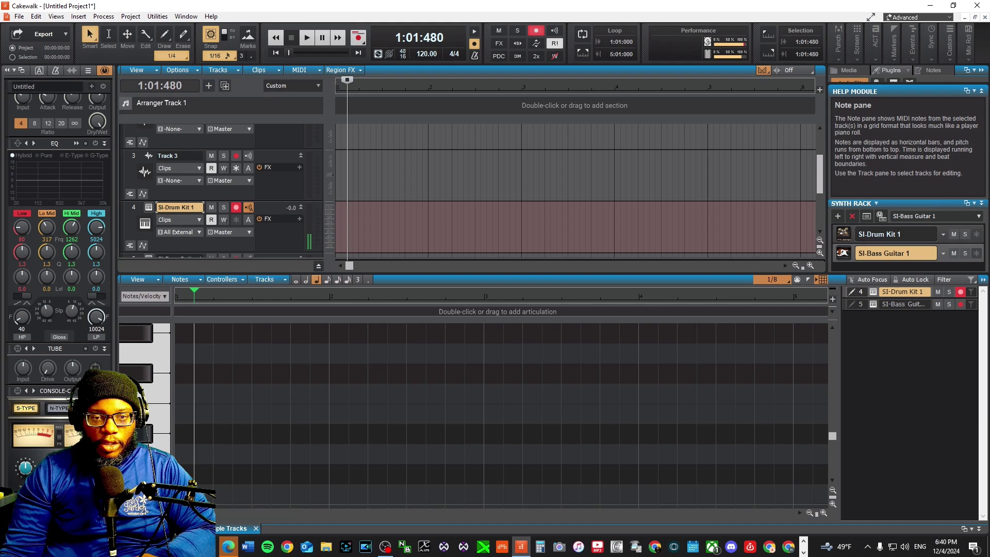
right_click(175, 313)
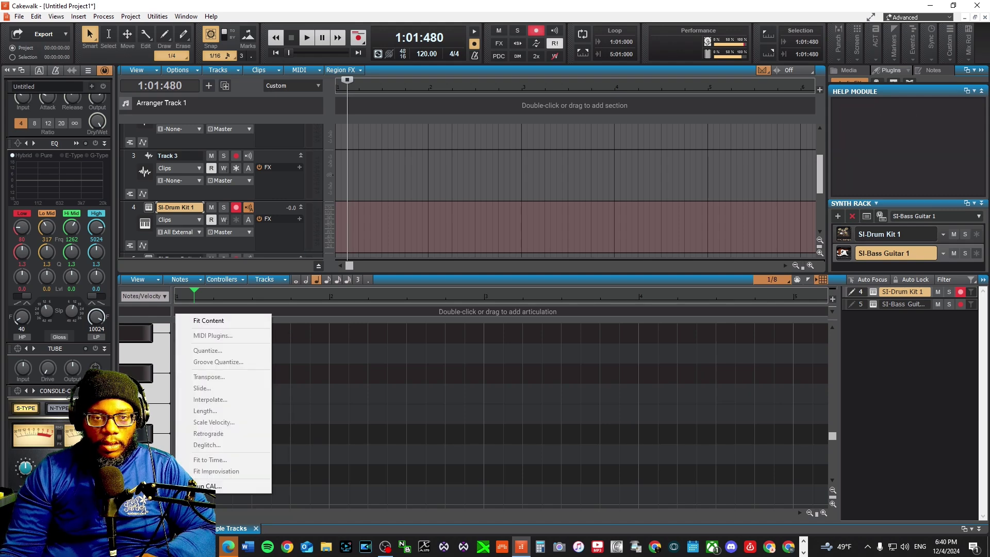
- Draw one-beat drum notes on the lowest row across bars 1 to 3 and play them back
left_click(292, 482)
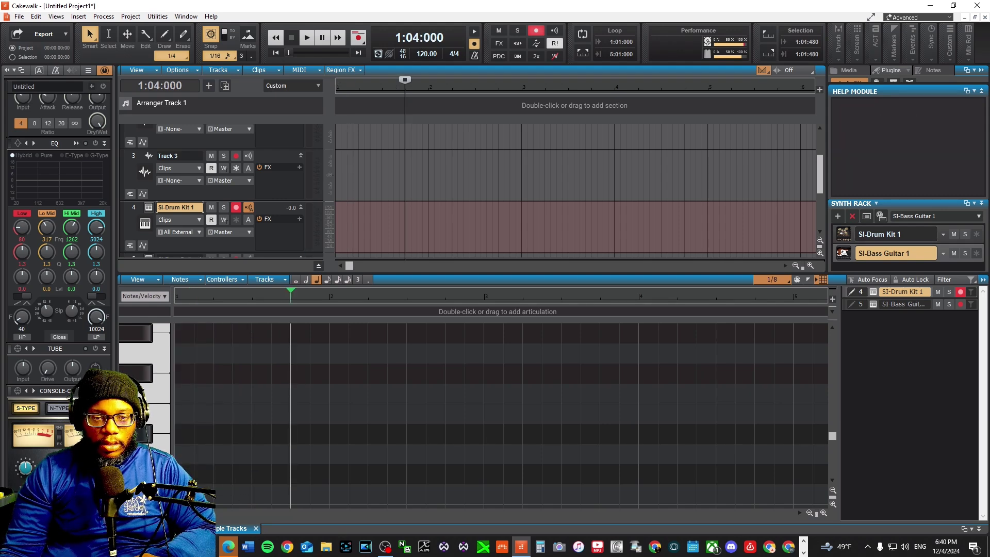
left_click(195, 495)
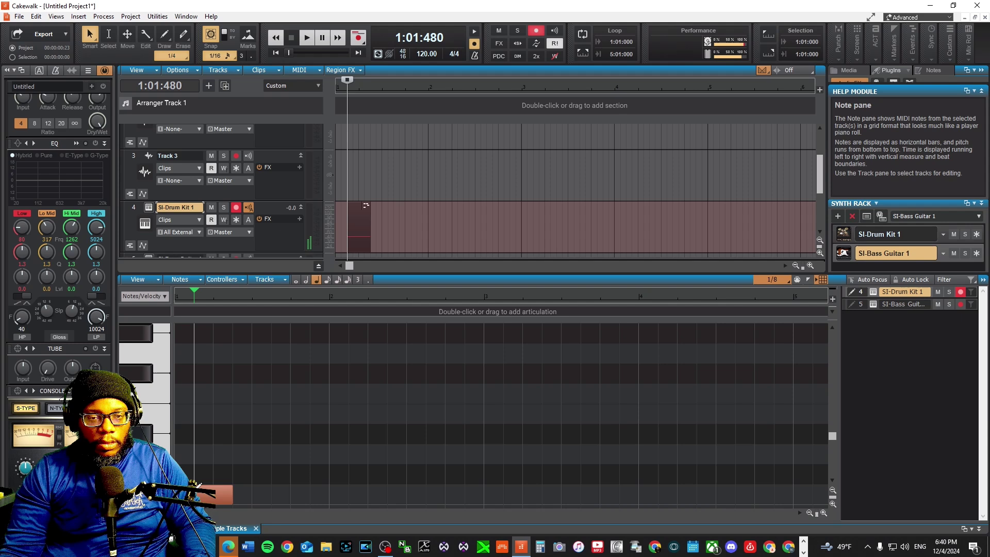
left_click_drag(223, 494, 204, 494)
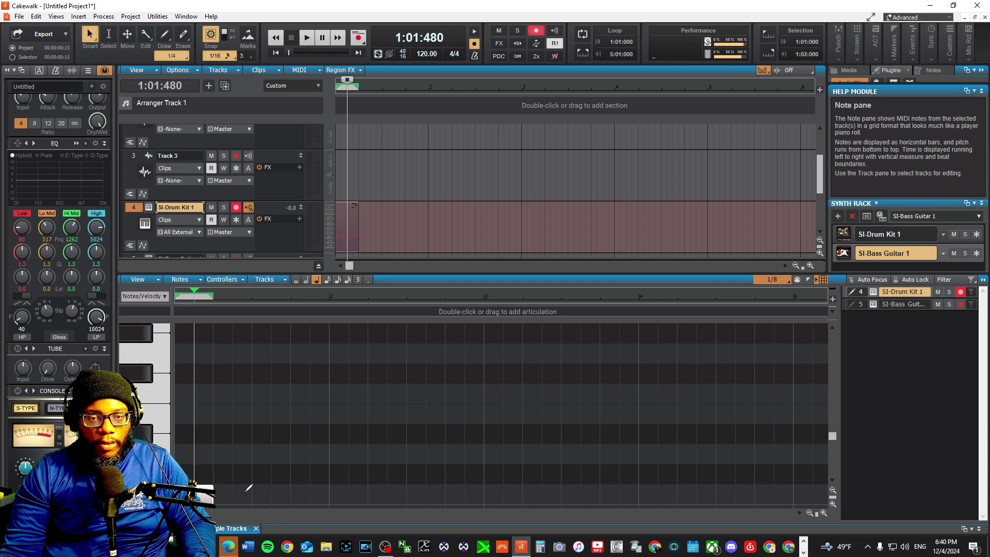
left_click(260, 494)
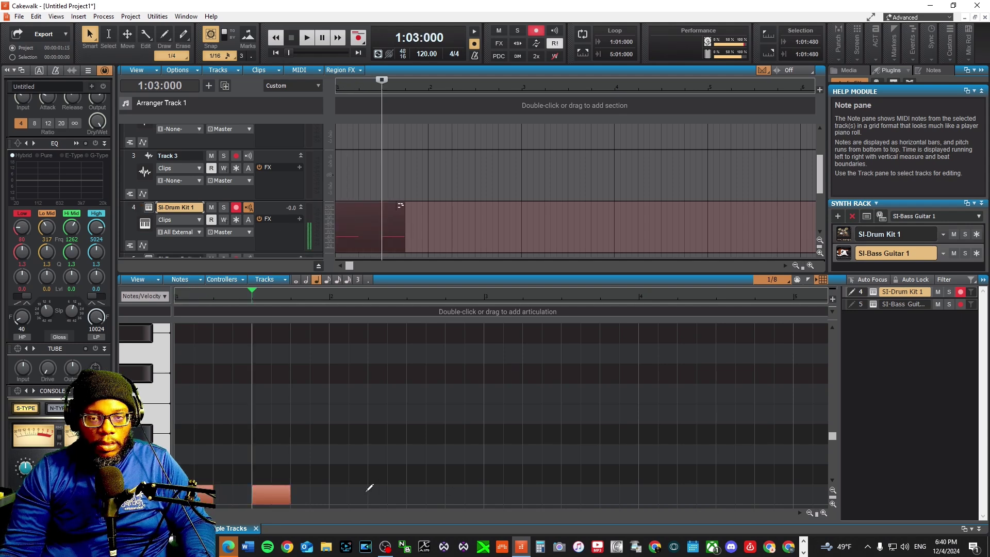
left_click(390, 493)
left_click(507, 494)
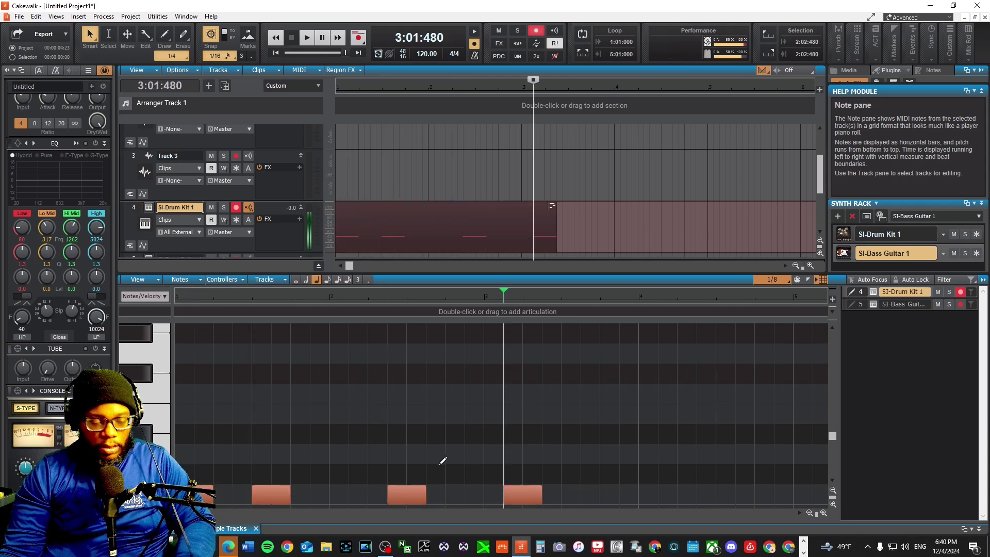
key("w")
key("space")
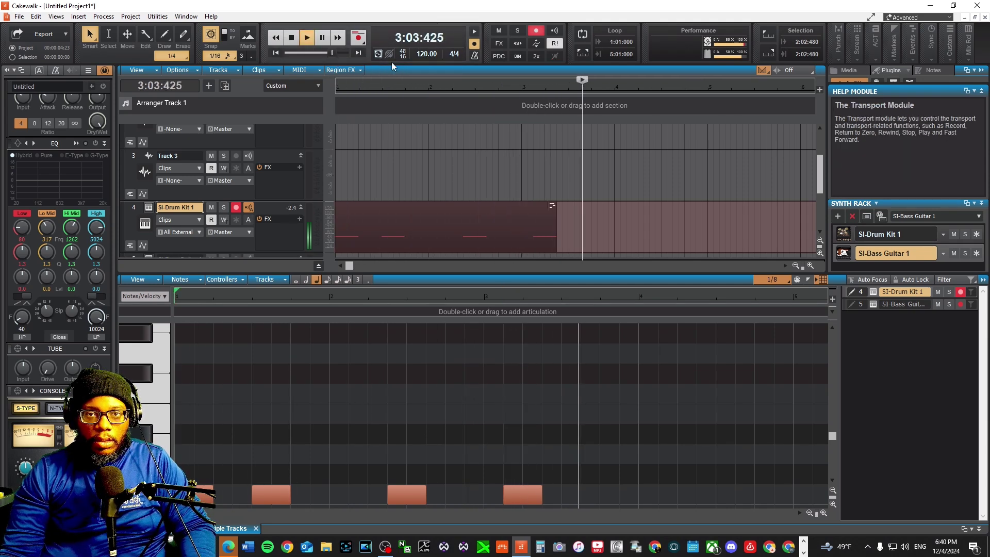
key("space")
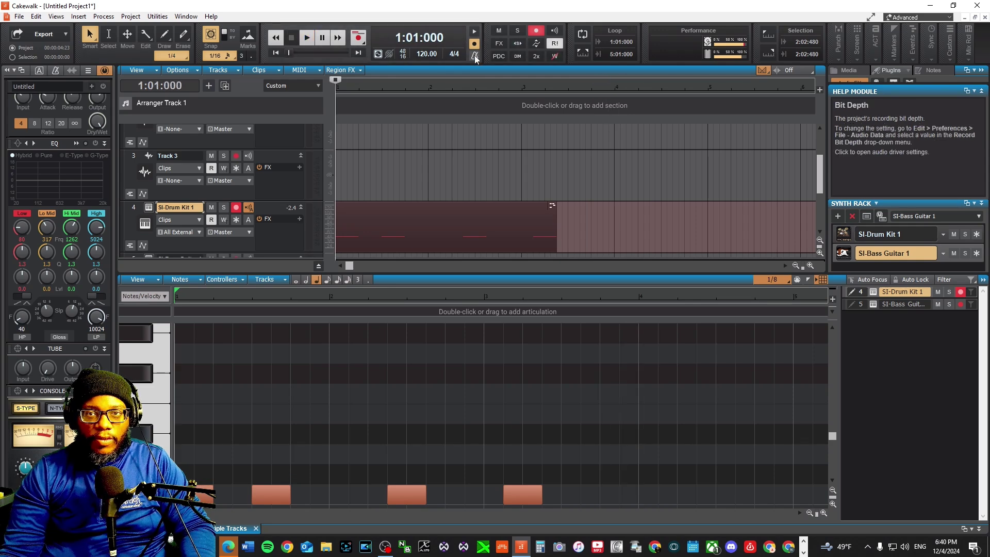
- Turn on the metronome during playback and play the pattern with the click
left_click(474, 56)
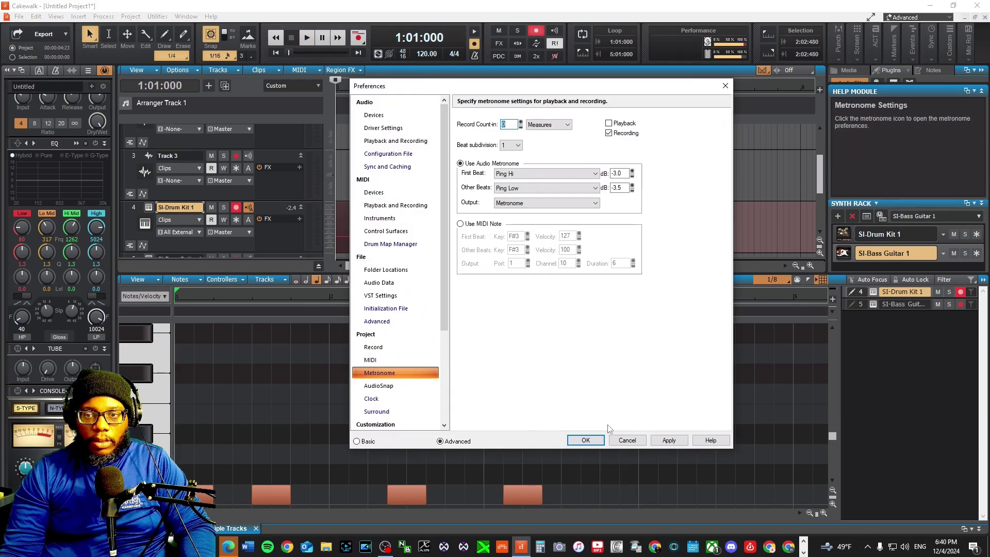
left_click(591, 443)
key("space")
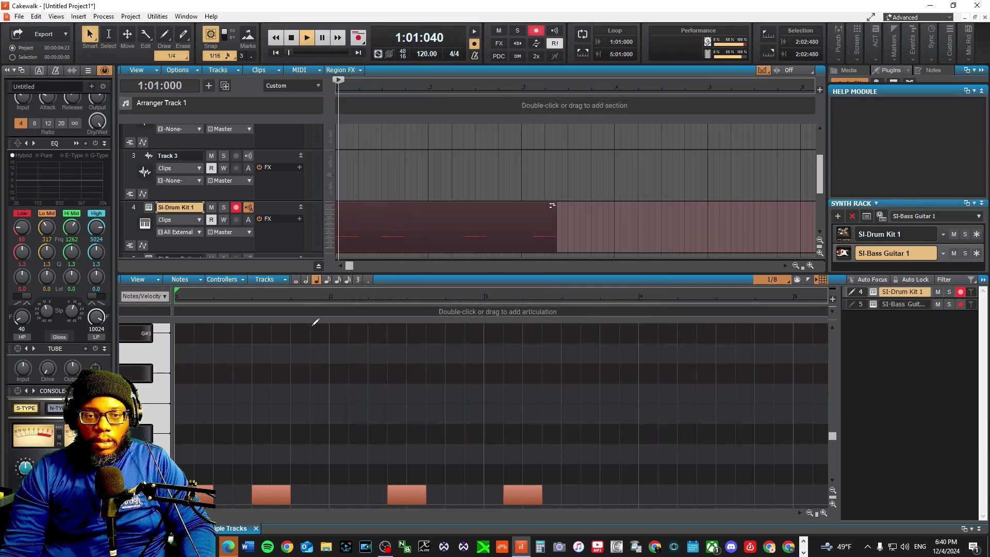
key("space")
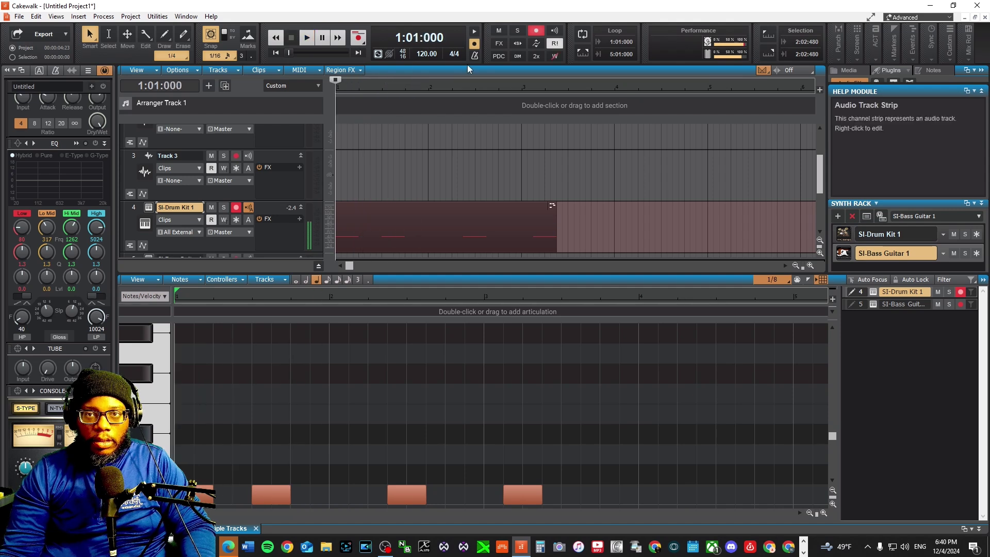
left_click(475, 32)
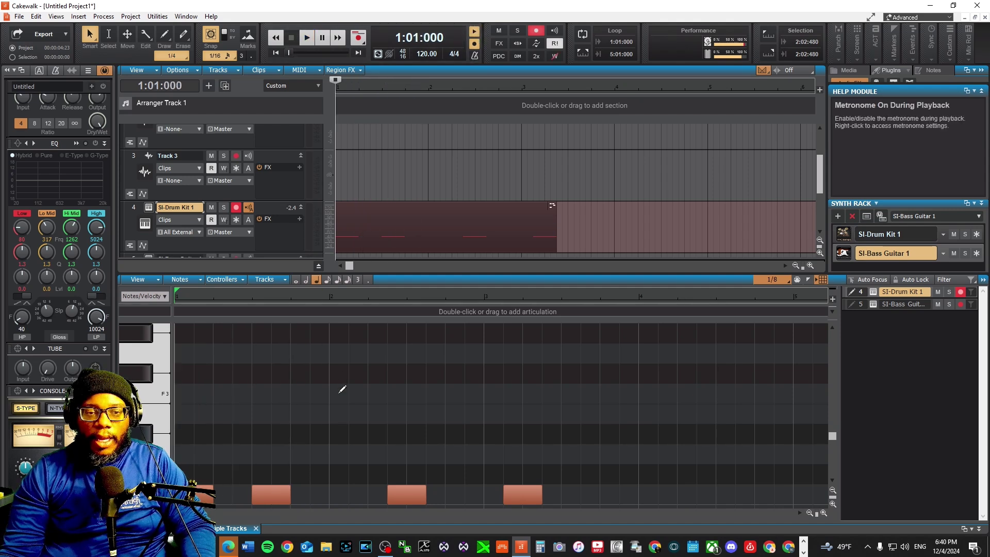
key("space")
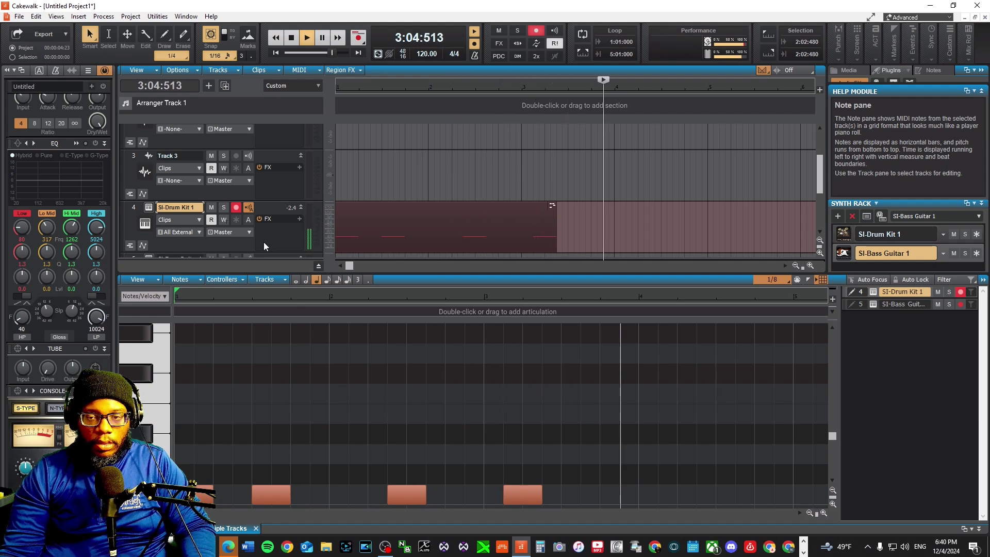
key("space")
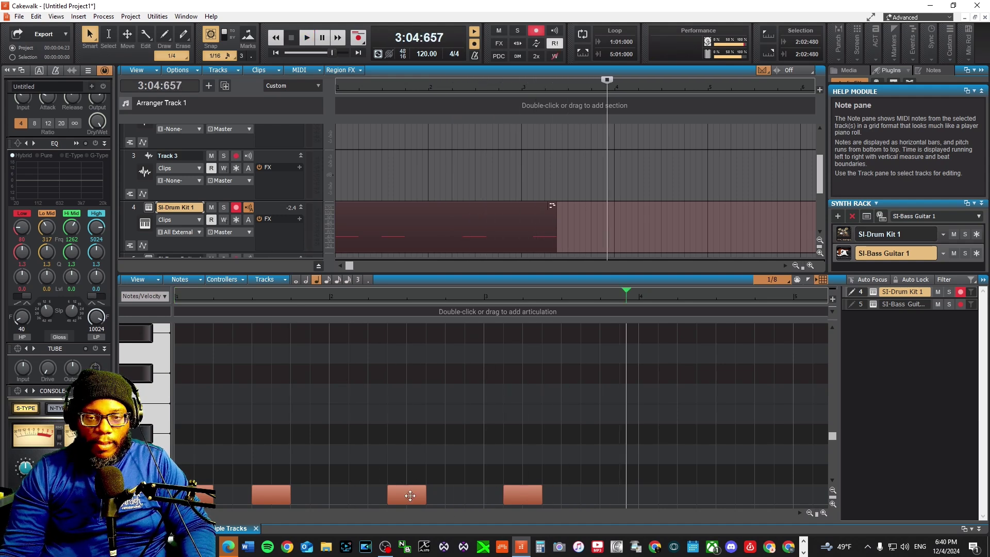
- Move the later low-row drum notes onto beats 1 and 3 of bar 2
left_click_drag(410, 495, 351, 491)
left_click_drag(517, 495, 419, 494)
key("space")
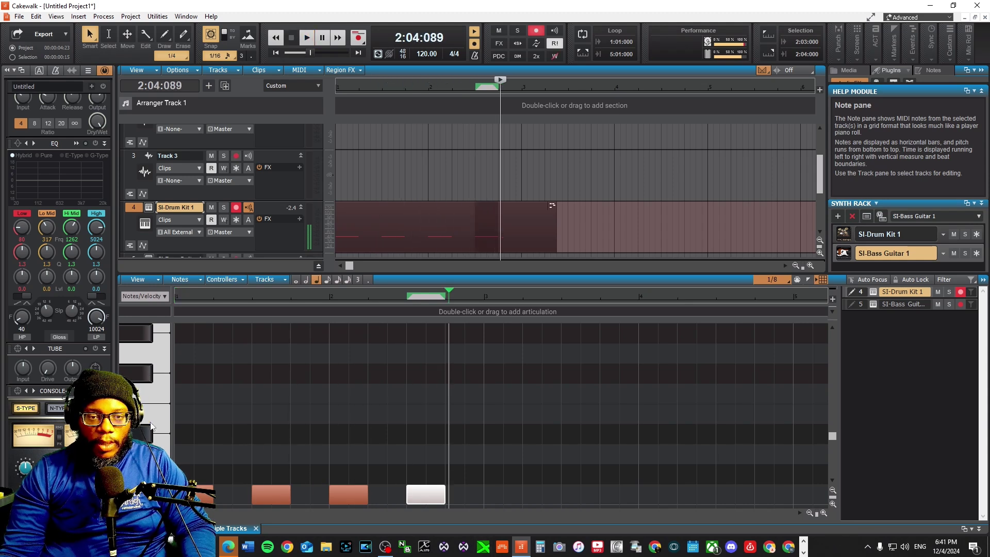
left_click(171, 437)
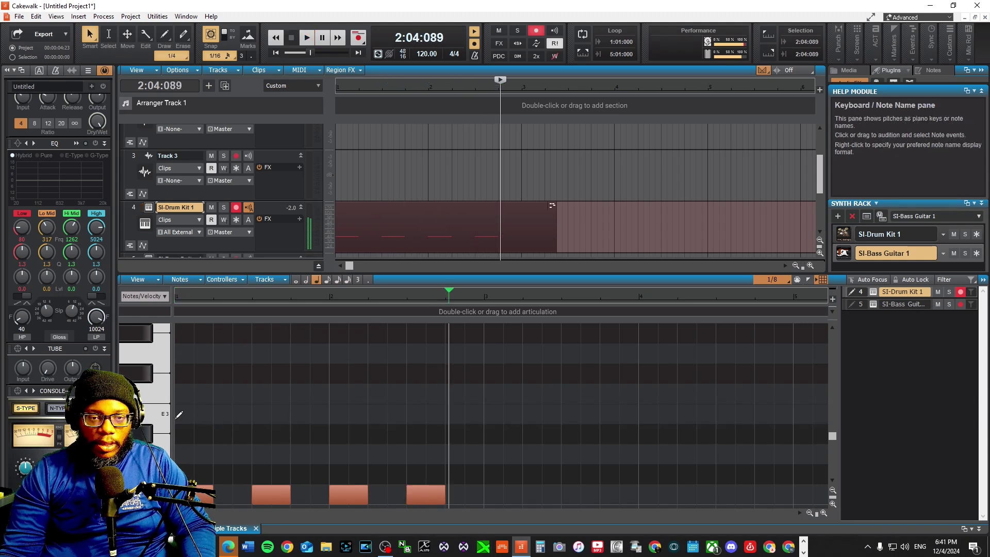
- Draw E3 notes on beats 2 and 4 of bars 1 and 2, then play from the start
left_click(222, 411)
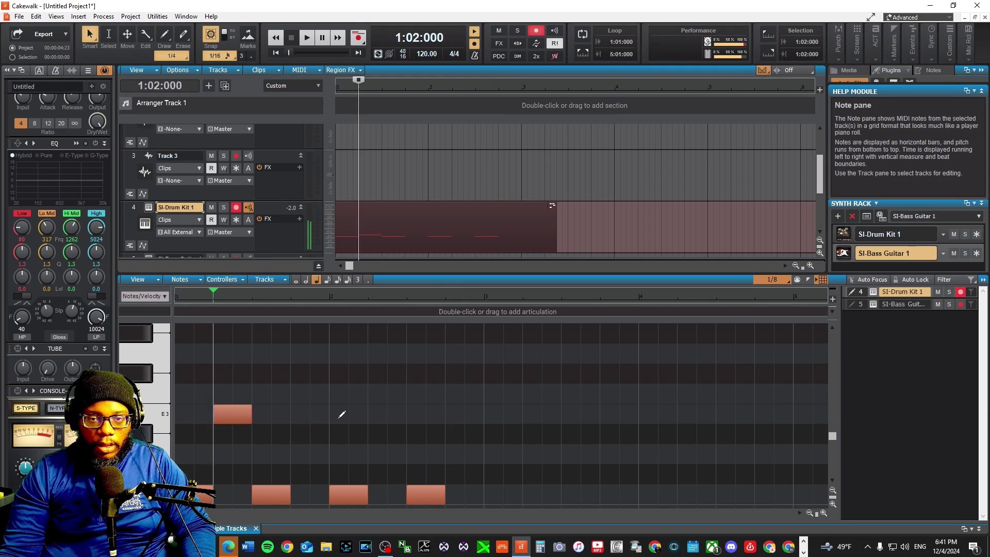
left_click(306, 411)
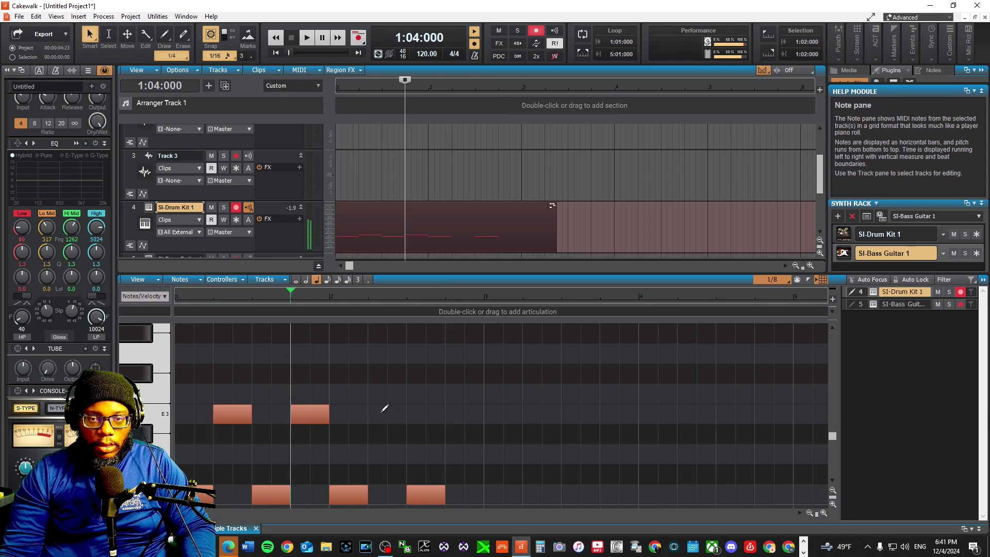
left_click(384, 410)
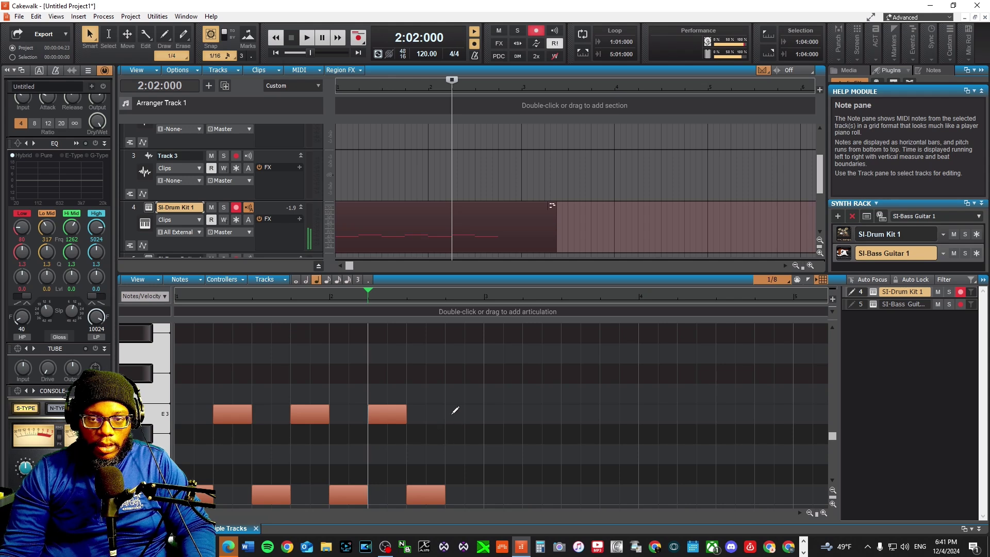
left_click(455, 411)
key("w")
key("space")
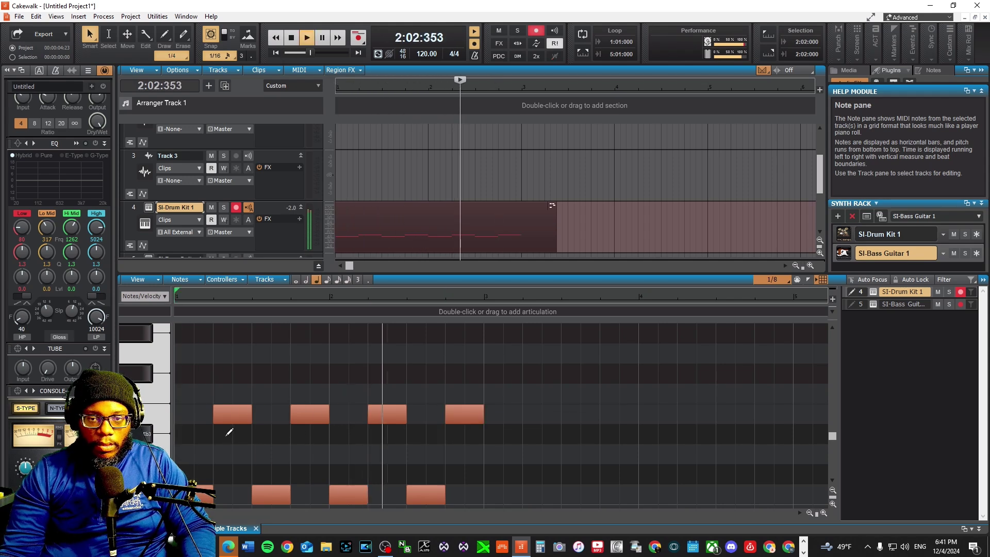
key("space")
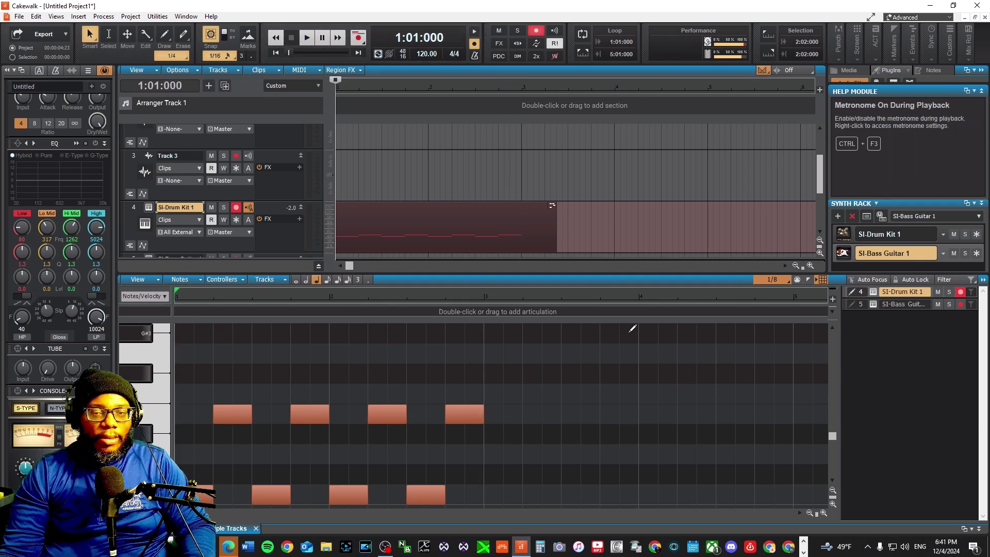
- Close the Piano Roll, move the record arm from SI-Drum Kit 1 to SI-Bass Guitar 1, and show the Virtual Controller
left_click(256, 529)
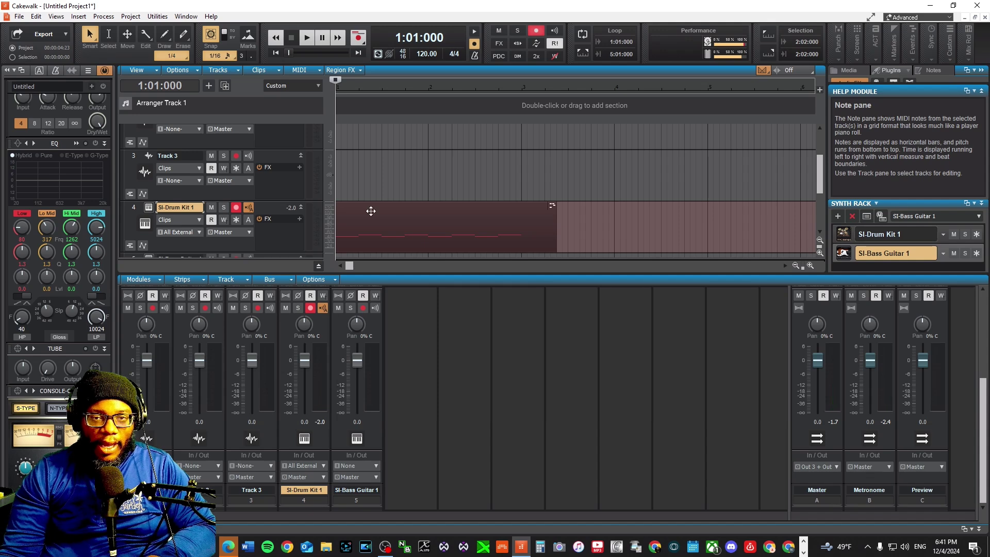
scroll(370, 210, "down", 3)
scroll(315, 197, "up", 3)
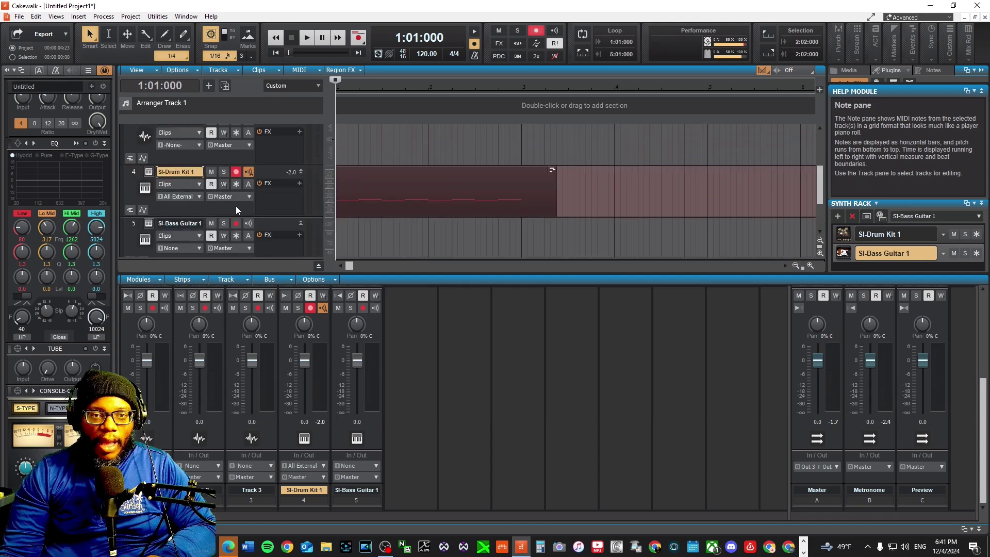
scroll(236, 209, "down", 2)
left_click(180, 184)
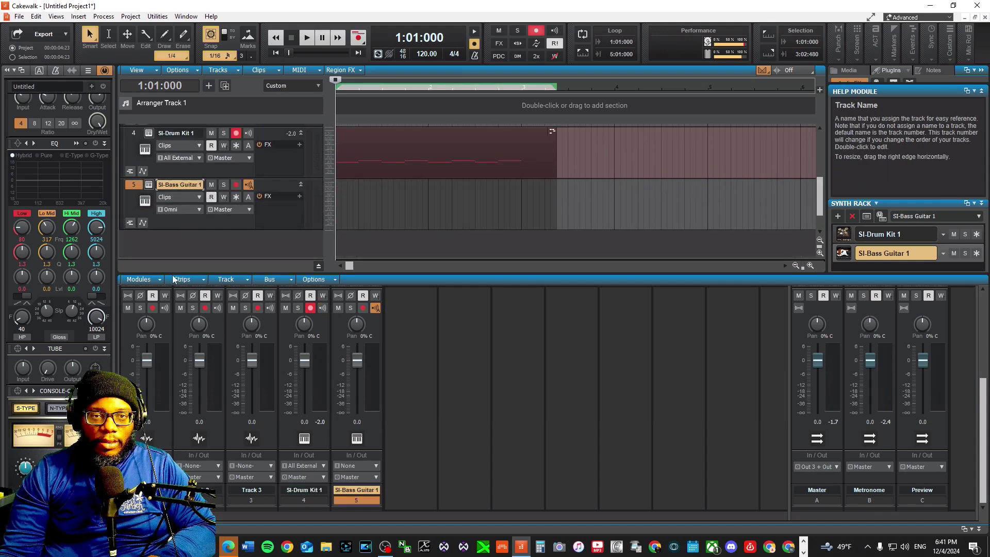
left_click(236, 133)
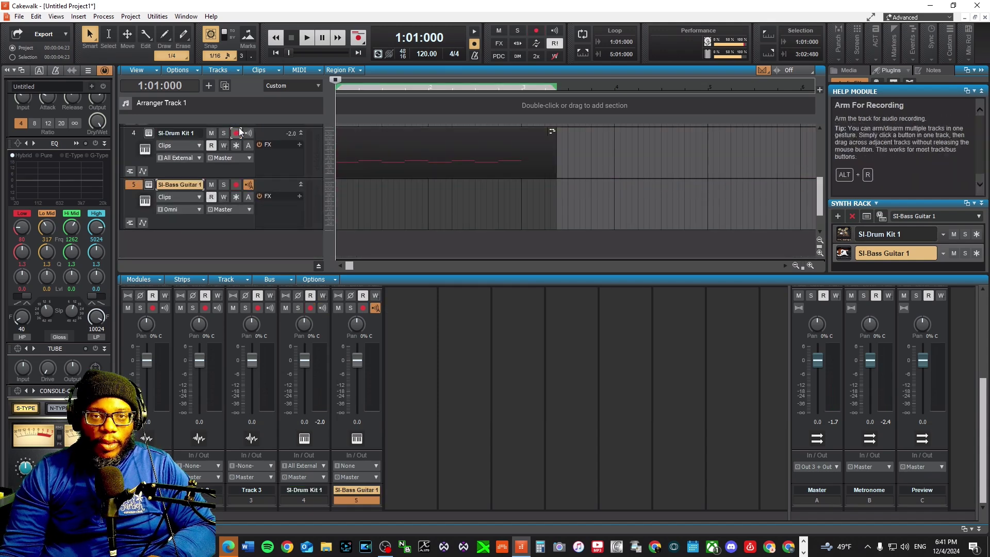
left_click(235, 185)
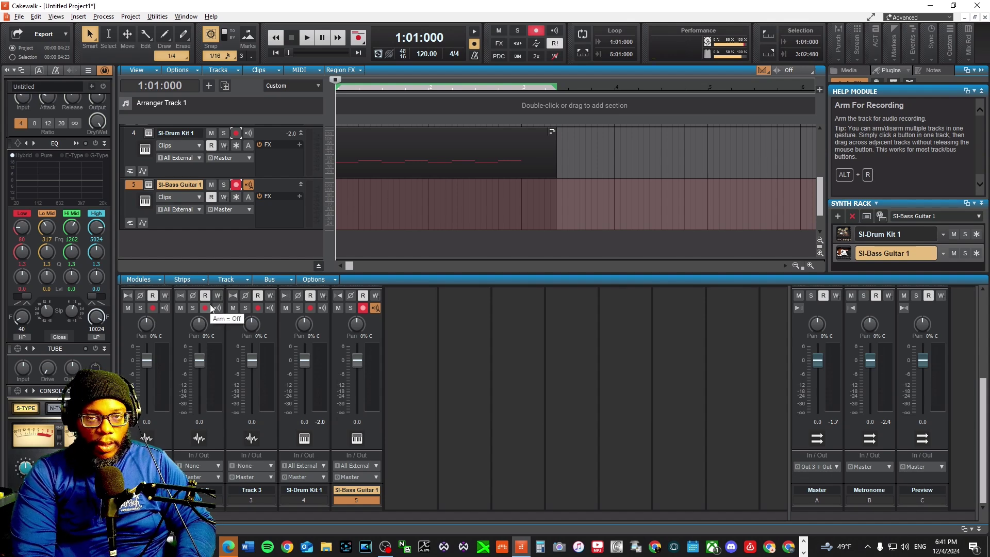
key("alt+shift+k")
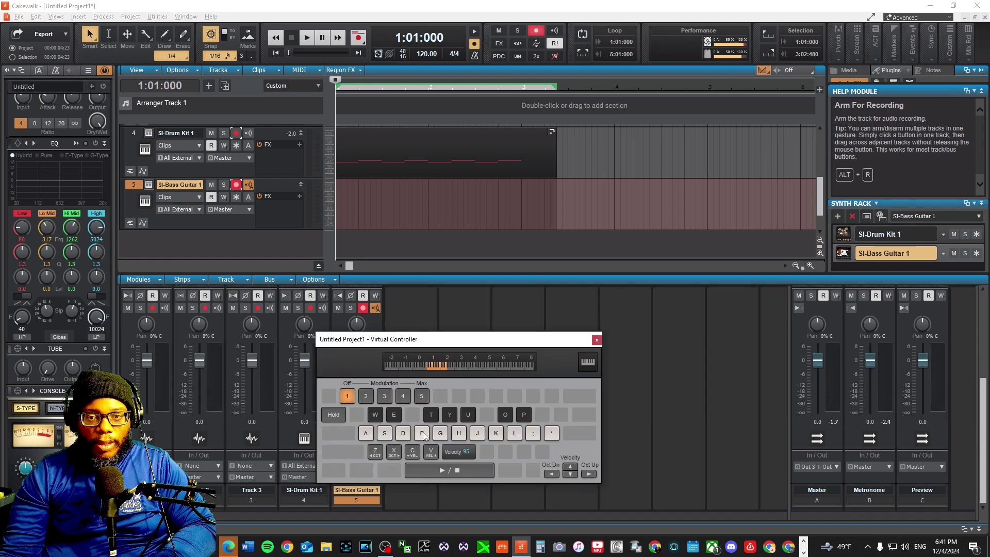
- Play test bass notes on the virtual keyboard and record a first take, Record 1
key("d")
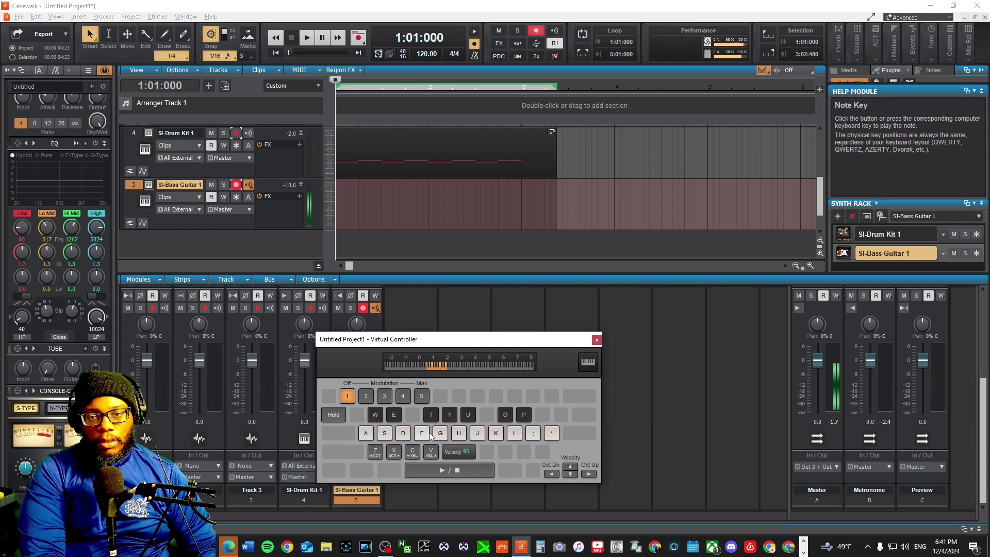
key("l")
key("j")
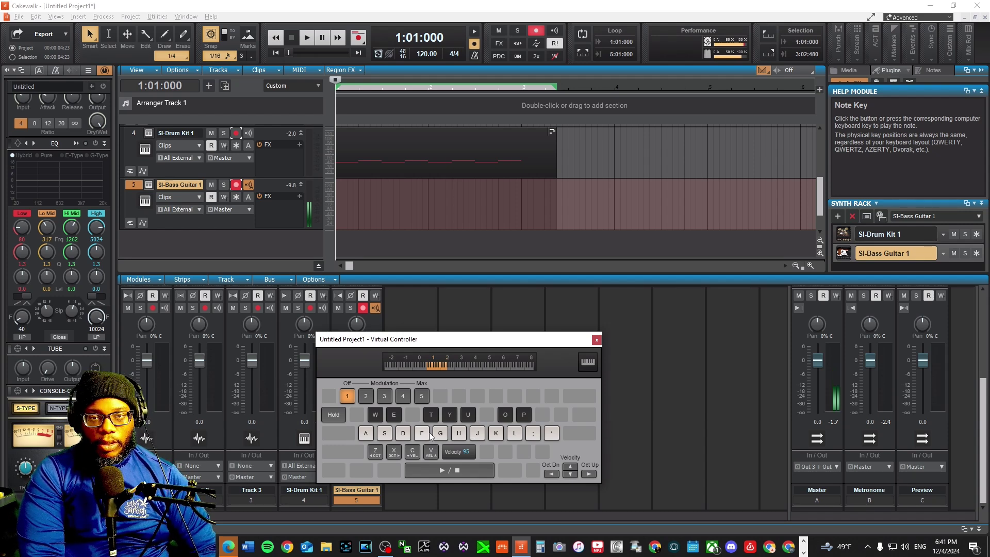
key("space")
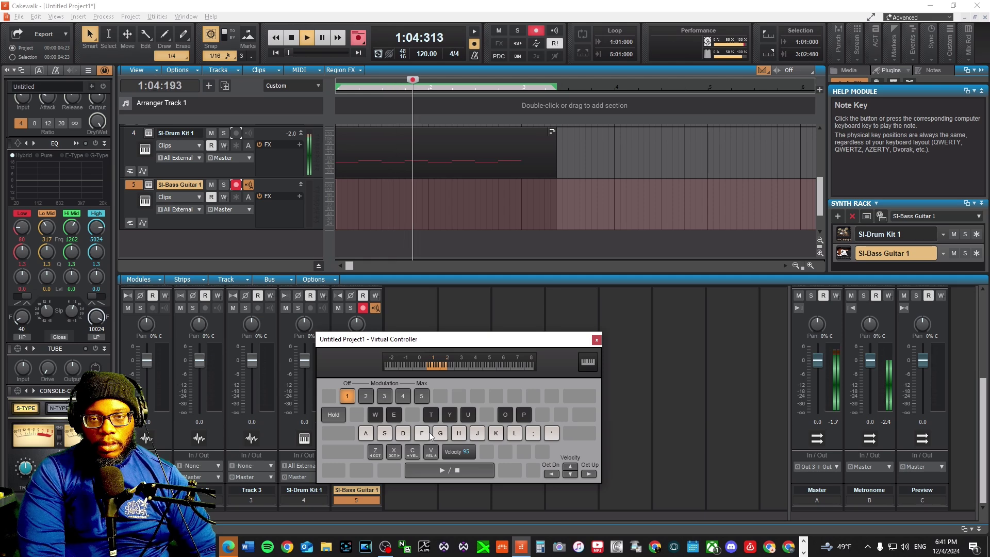
key("s")
key("s")
key("s")
key("s")
key("s")
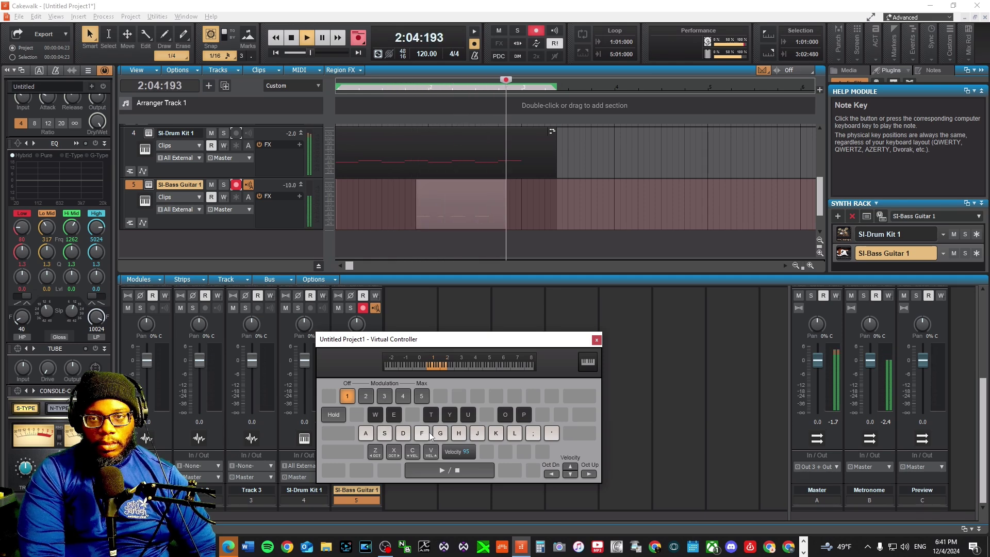
key("space")
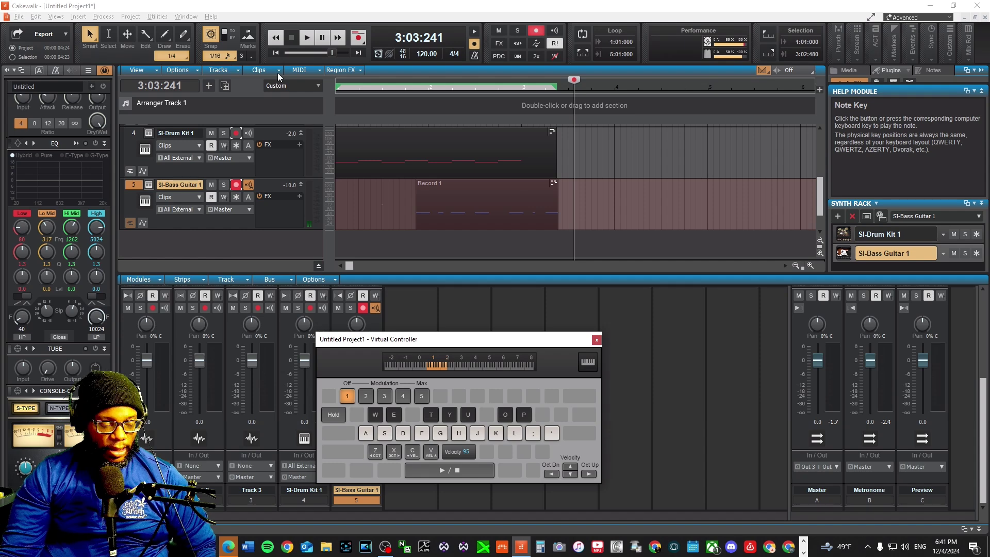
- Delete the Record 1 clip from the SI-Bass Guitar 1 lane
left_click(487, 185)
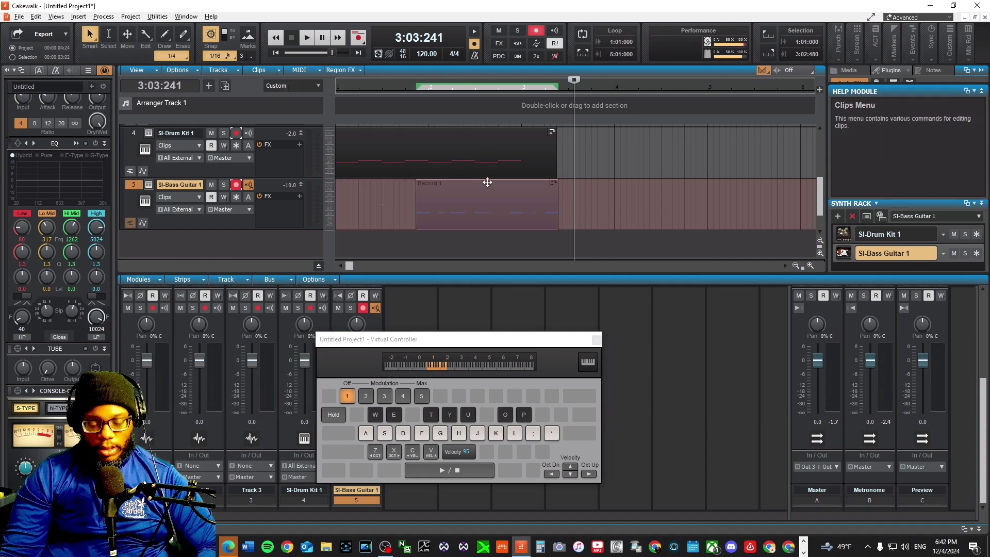
left_click(505, 223)
key("Delete")
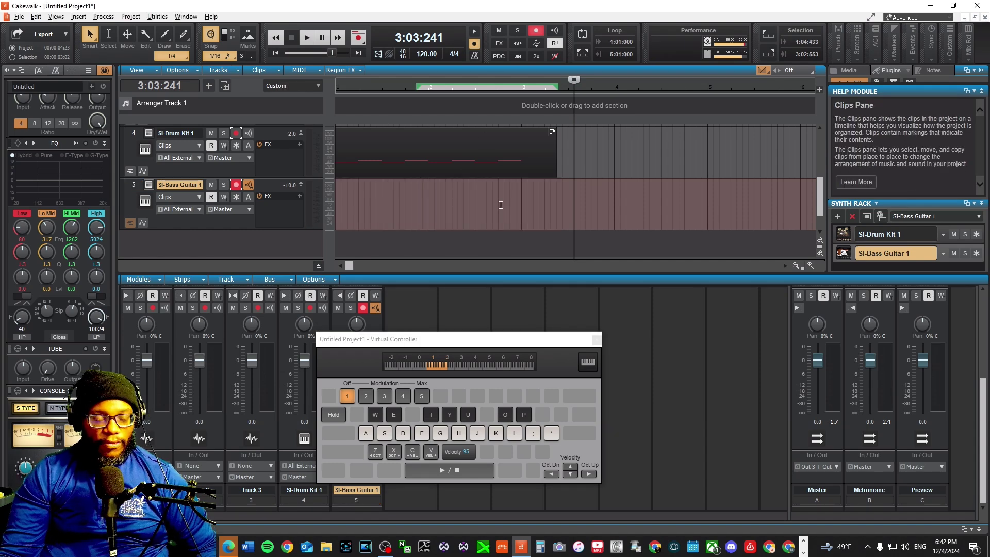
left_click(500, 205)
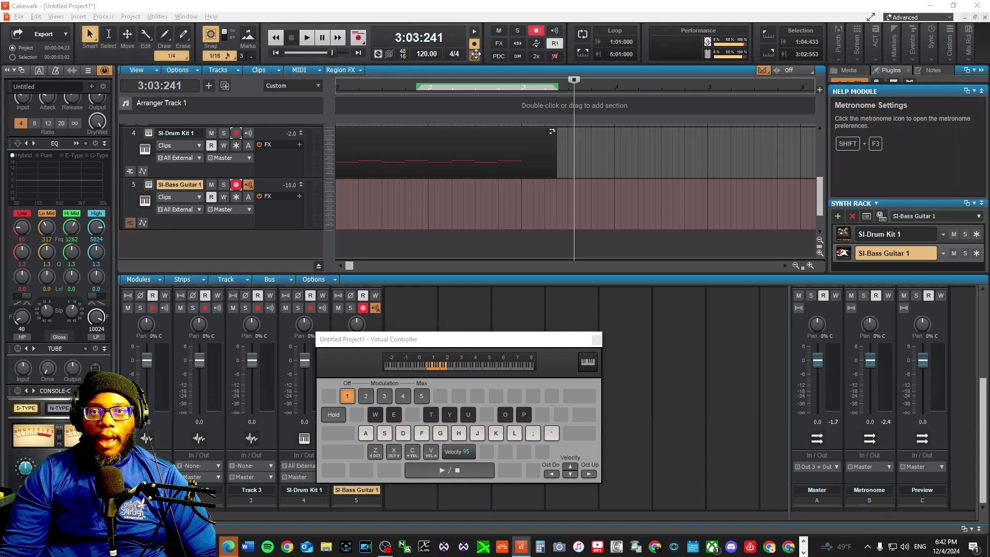
- Set the metronome Record Count-in to 1 measure, then rewind to the project start
left_click(476, 54)
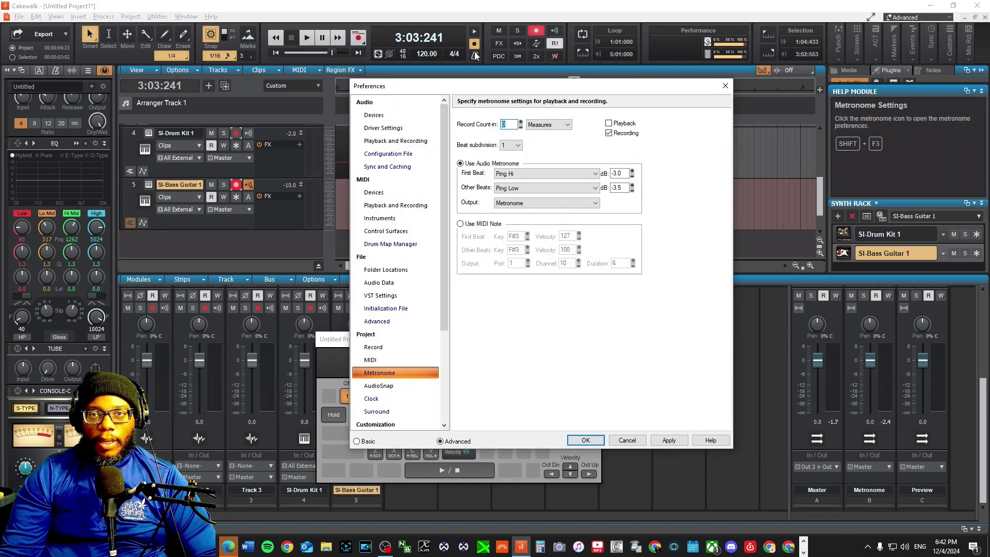
left_click(521, 122)
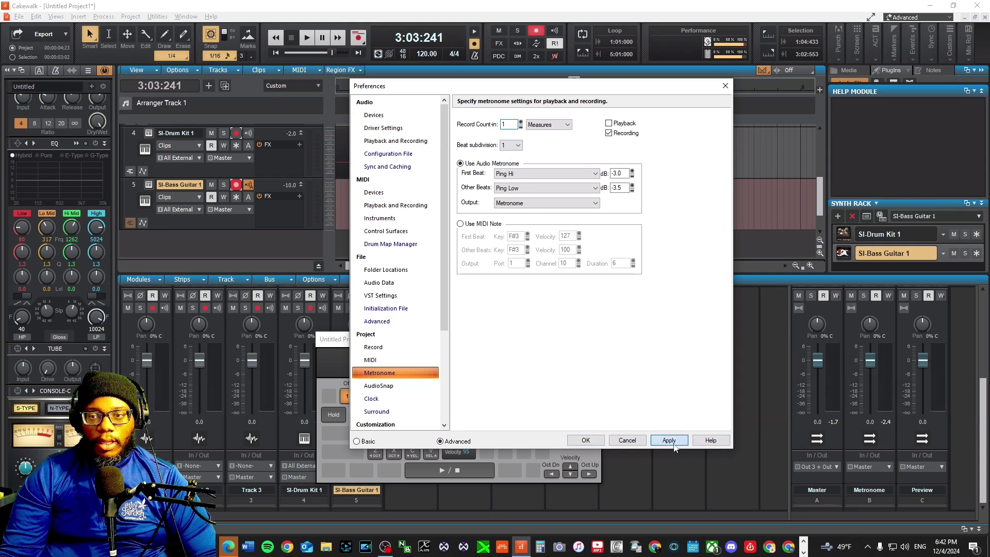
left_click(586, 439)
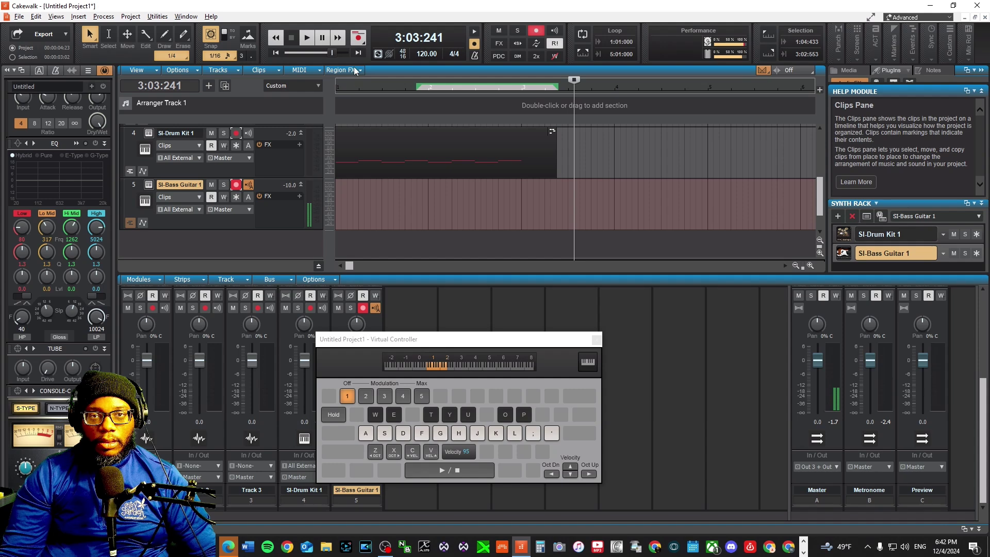
left_click(274, 52)
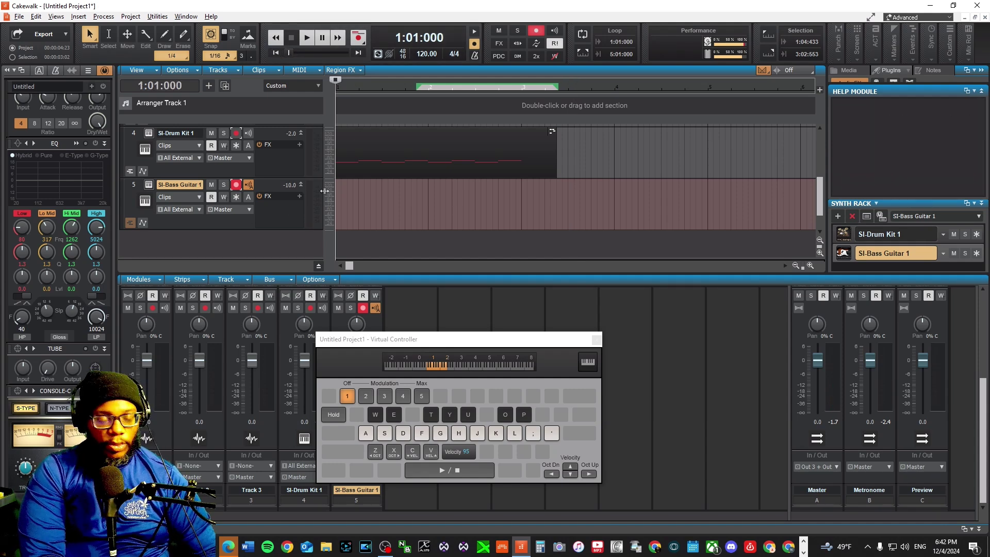
- Record a new bass take, Record 2, by playing notes on the Virtual Controller
key("r")
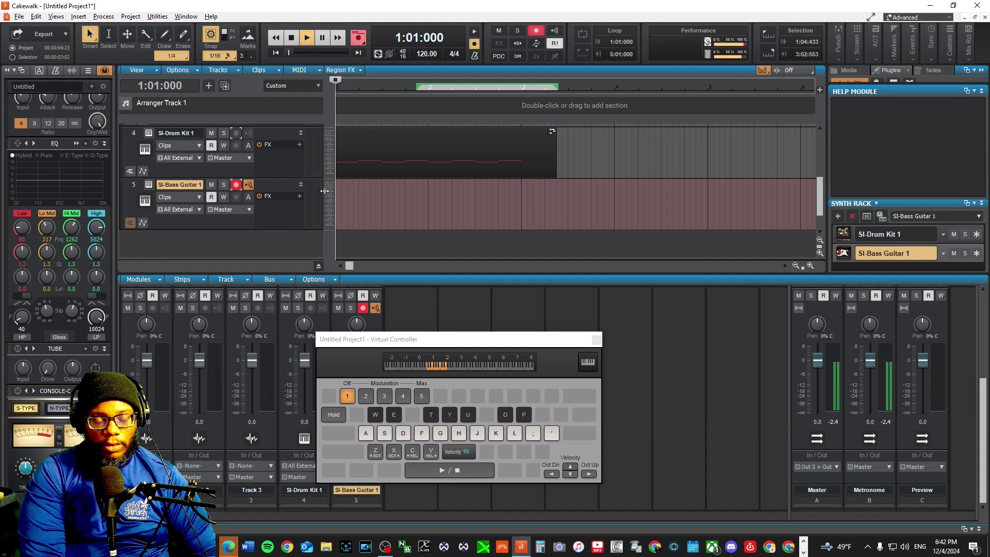
key("s")
key("s")
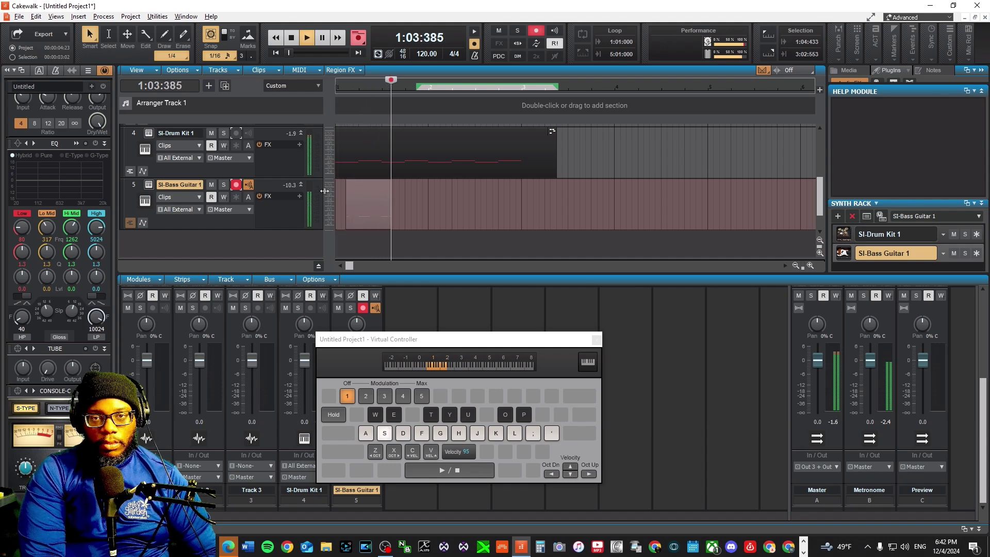
key("s")
key("s")
key("s")
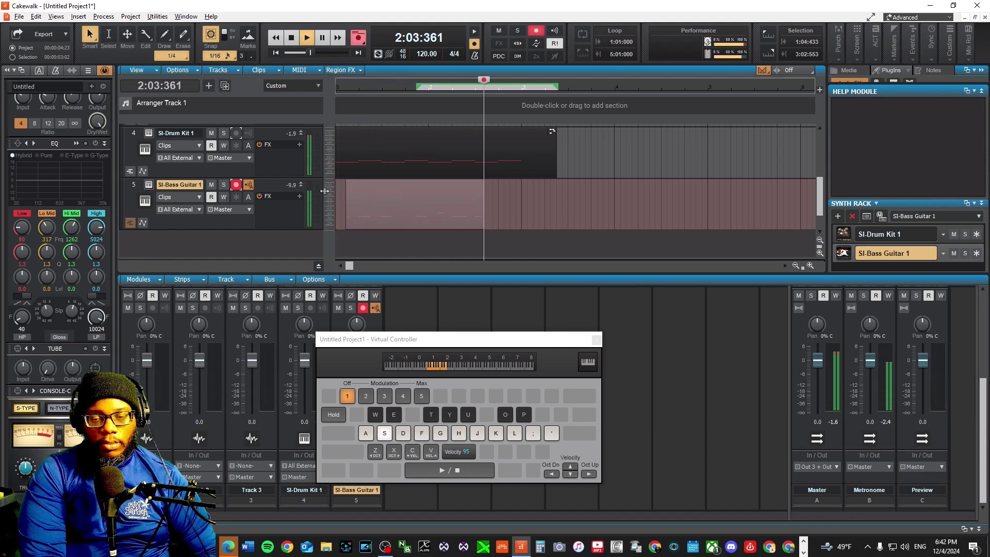
key("s")
key("space")
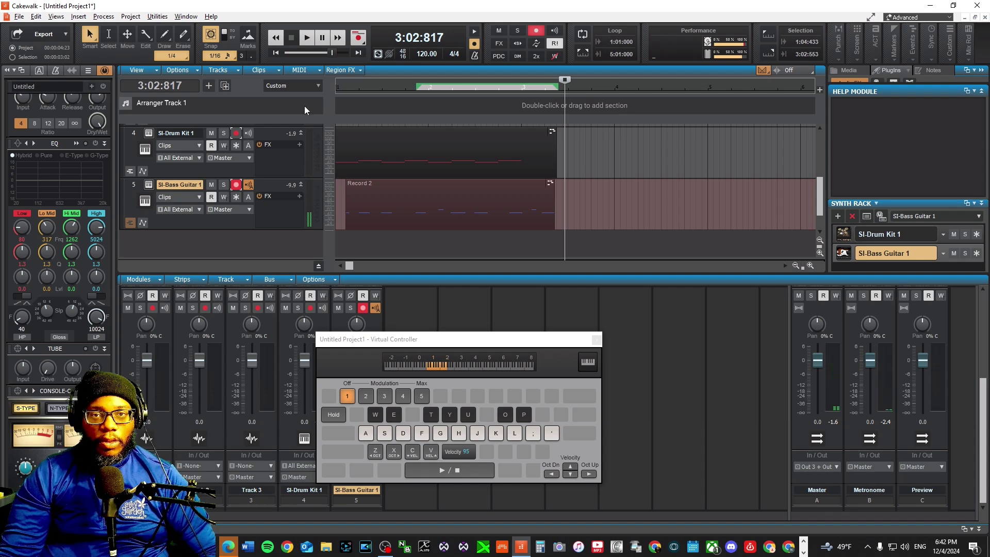
- Play back Record 2 from the start, then select it and close the Virtual Controller
left_click(277, 53)
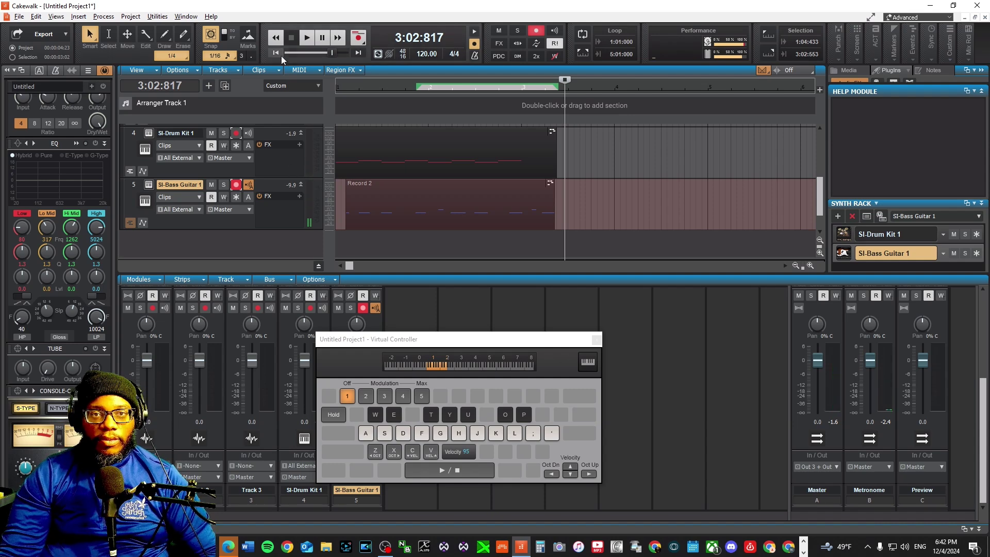
key("space")
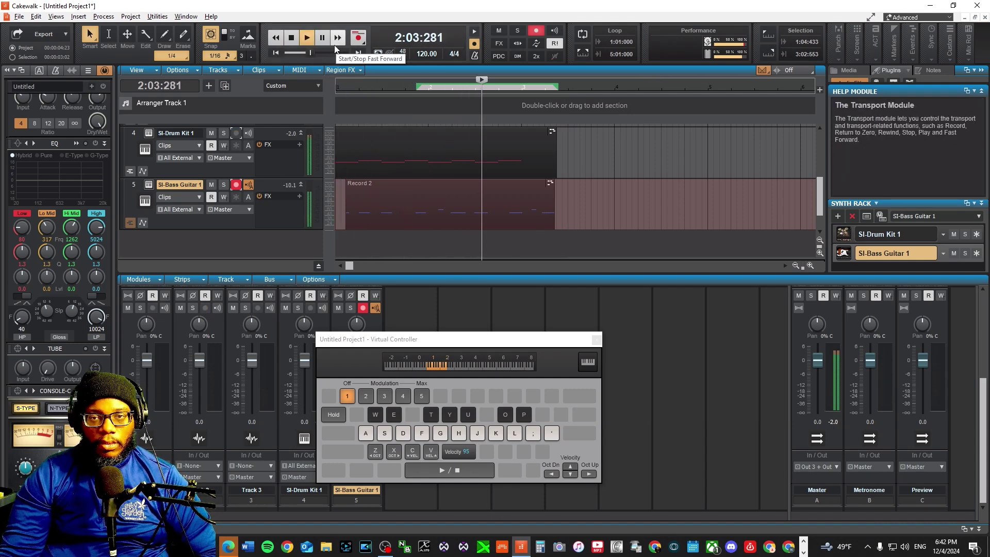
key("space")
left_click(393, 195)
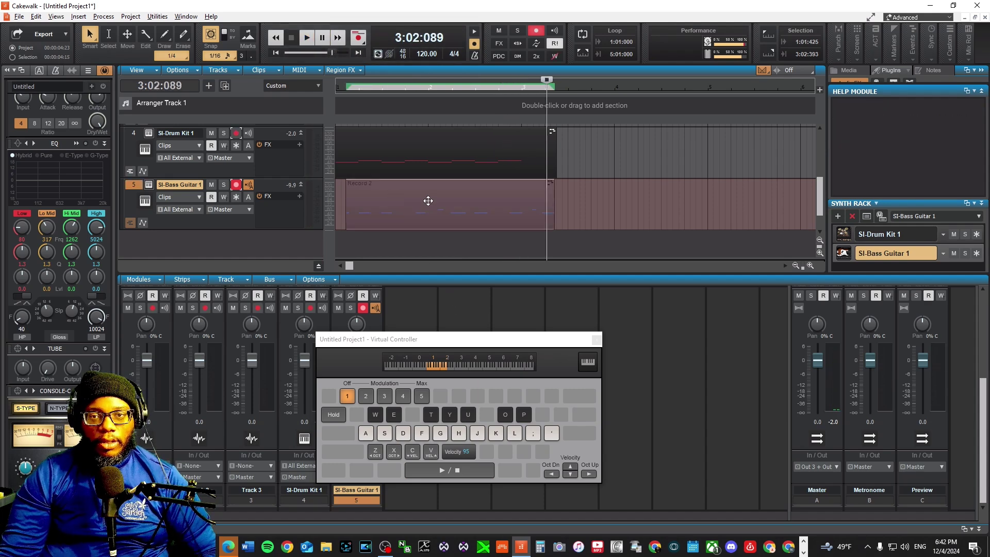
left_click(596, 339)
- Quantize the Record 2 bass clip's MIDI event start times to a 1/16 duration
left_click(435, 206)
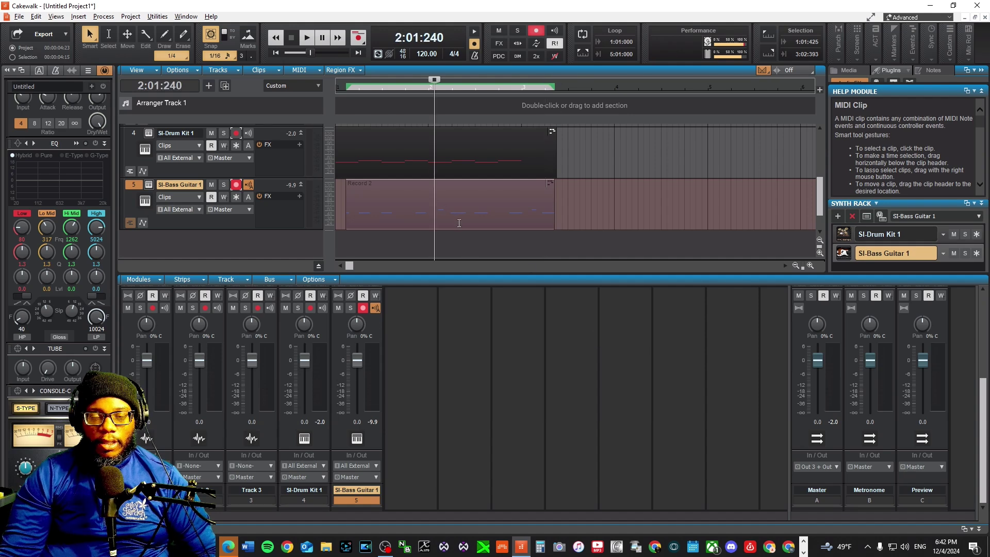
key("q")
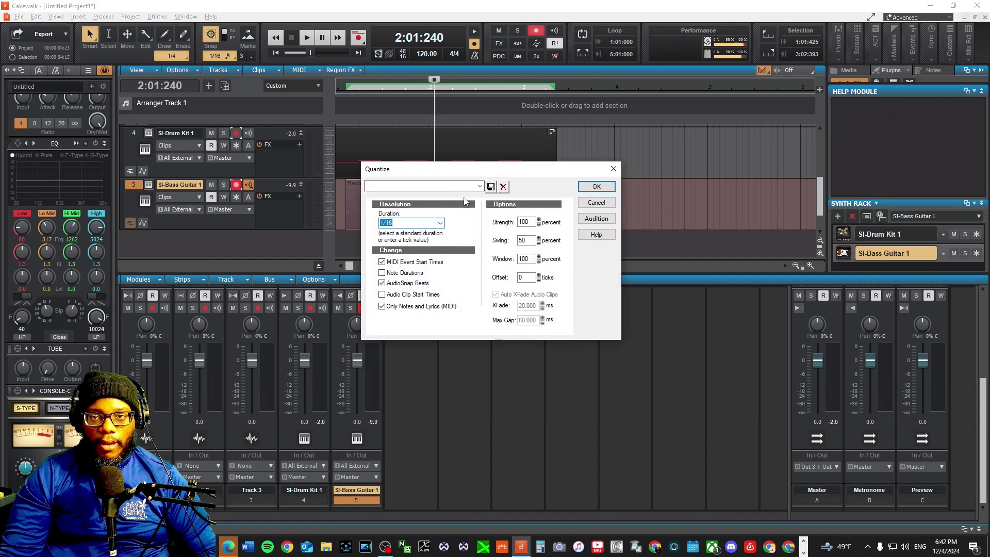
left_click(474, 187)
left_click(479, 186)
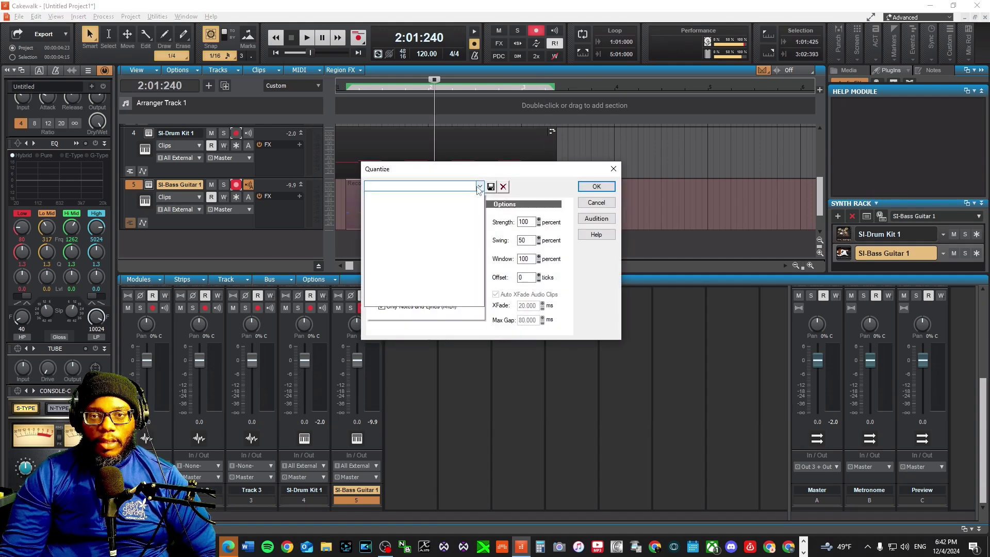
left_click(534, 182)
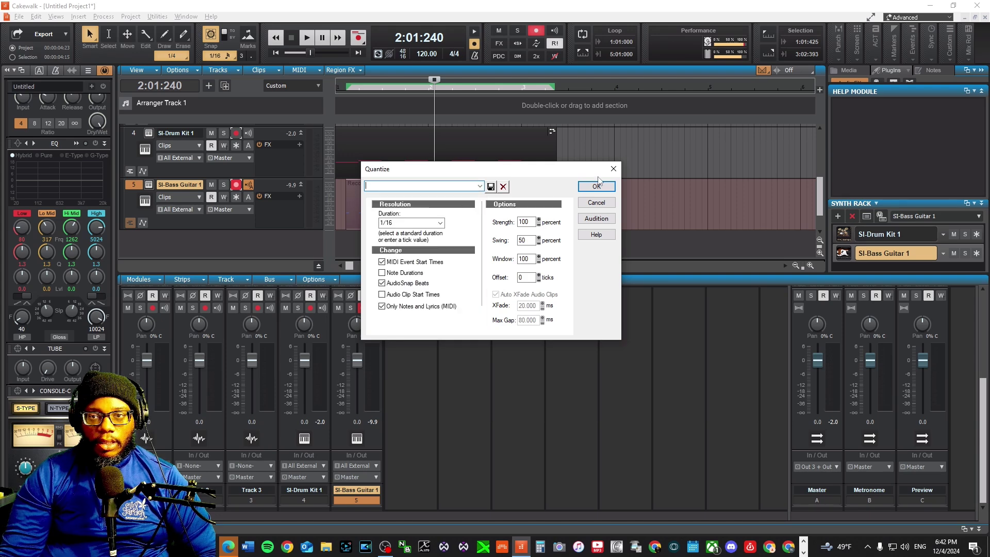
left_click(412, 223)
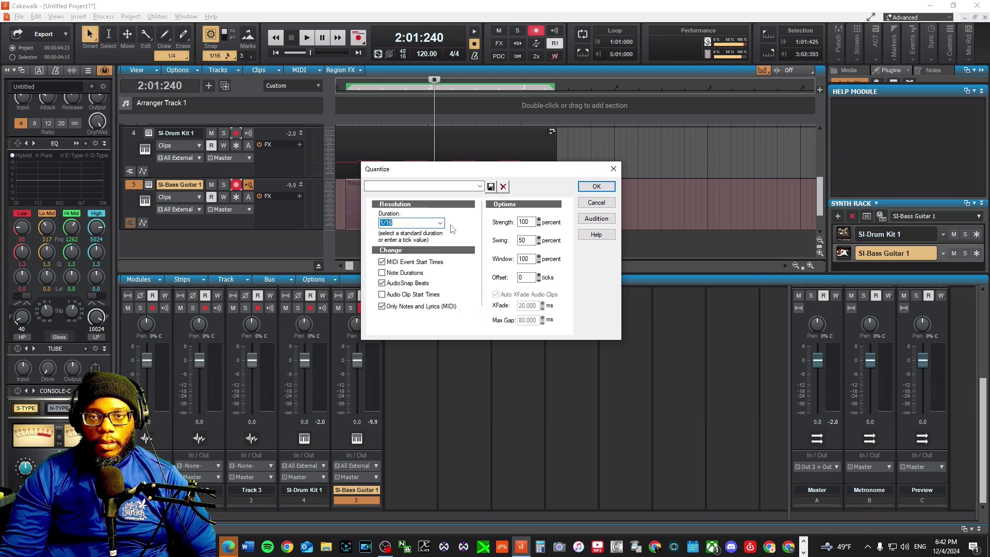
left_click(440, 223)
left_click(440, 222)
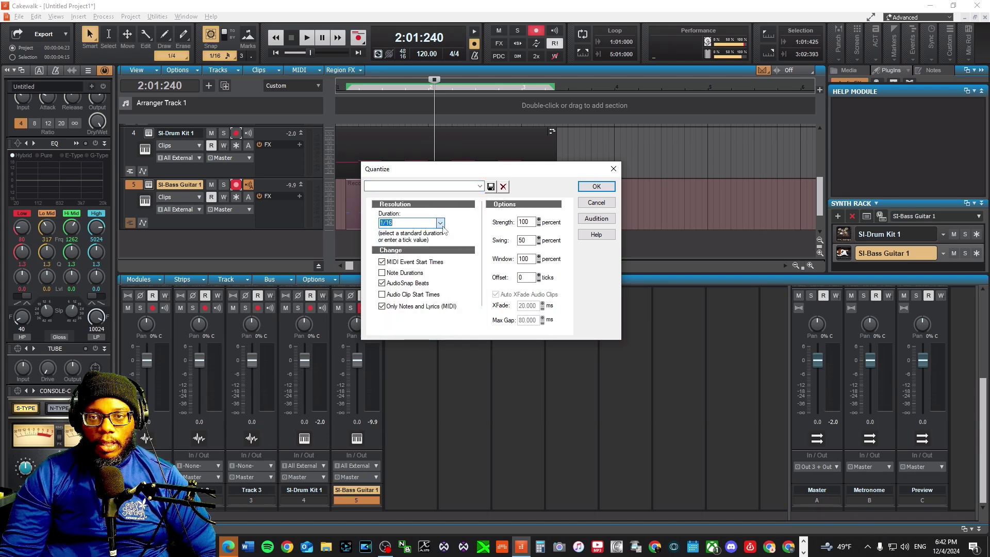
left_click(597, 186)
- Play the quantized bass line from the start, then open the SI-Drum Kit 1 instrument
key("w")
key("space")
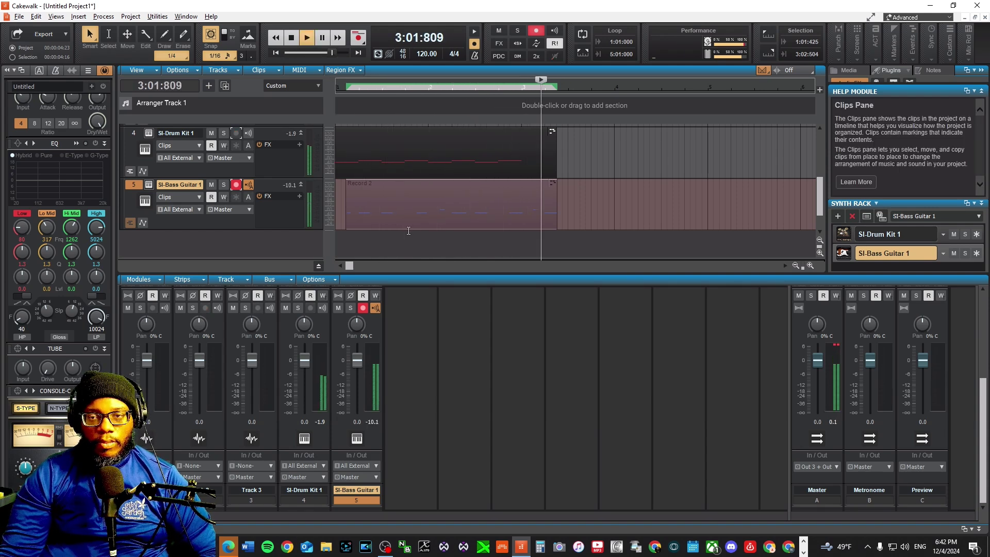
key("space")
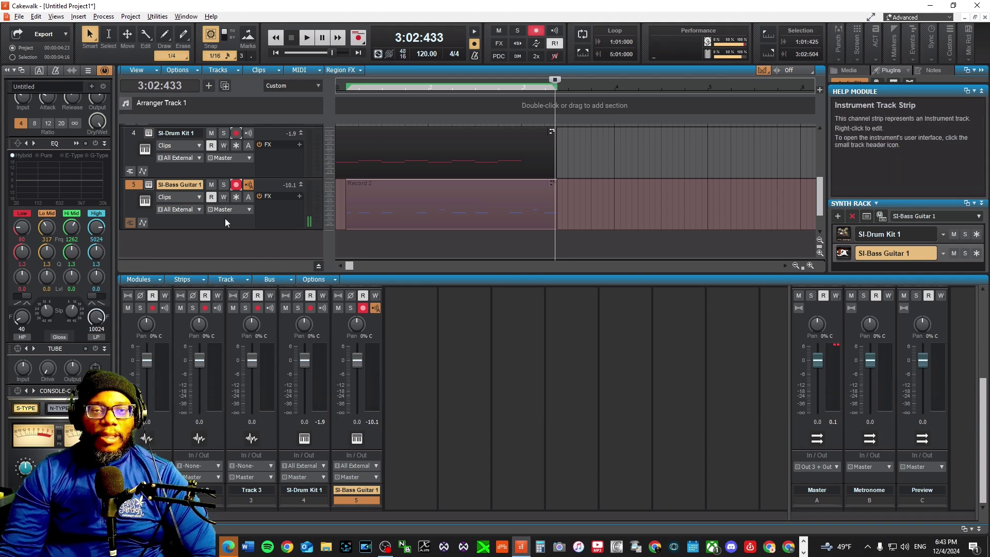
scroll(367, 231, "up", 2)
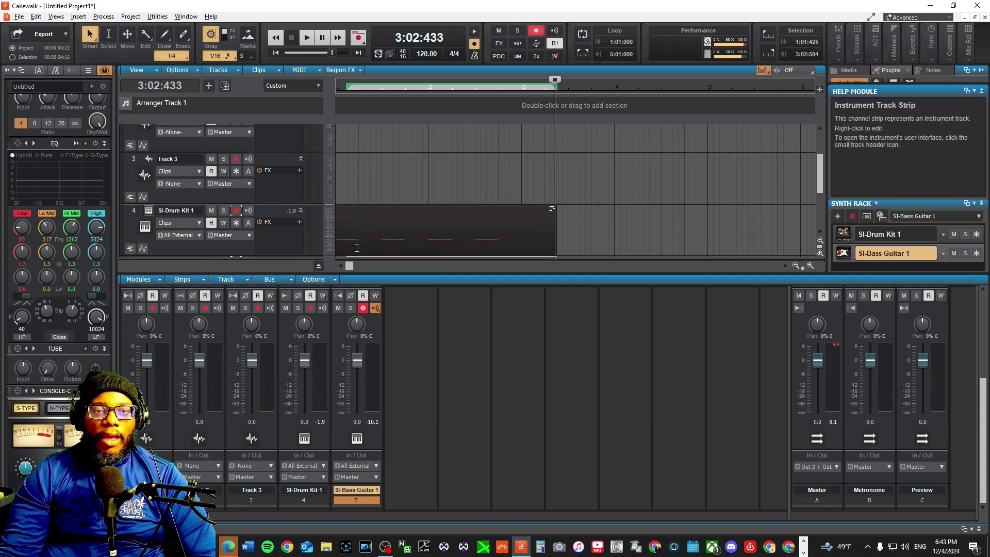
scroll(355, 227, "down", 3)
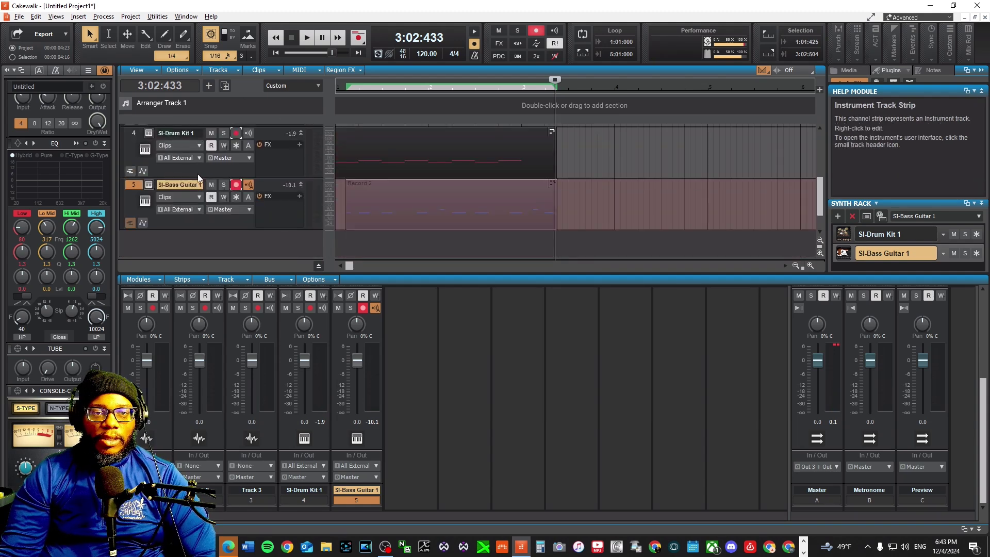
left_click(148, 133)
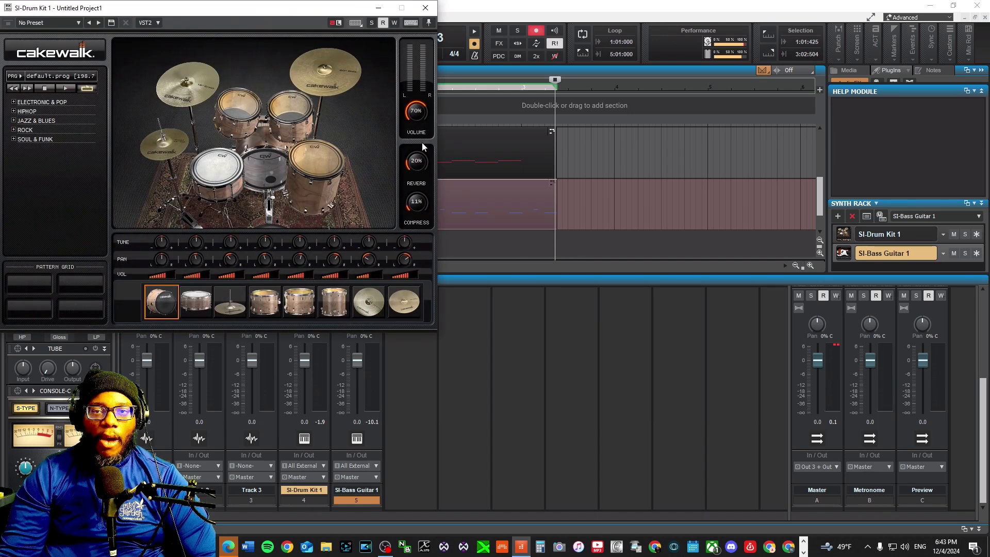
left_click(215, 156)
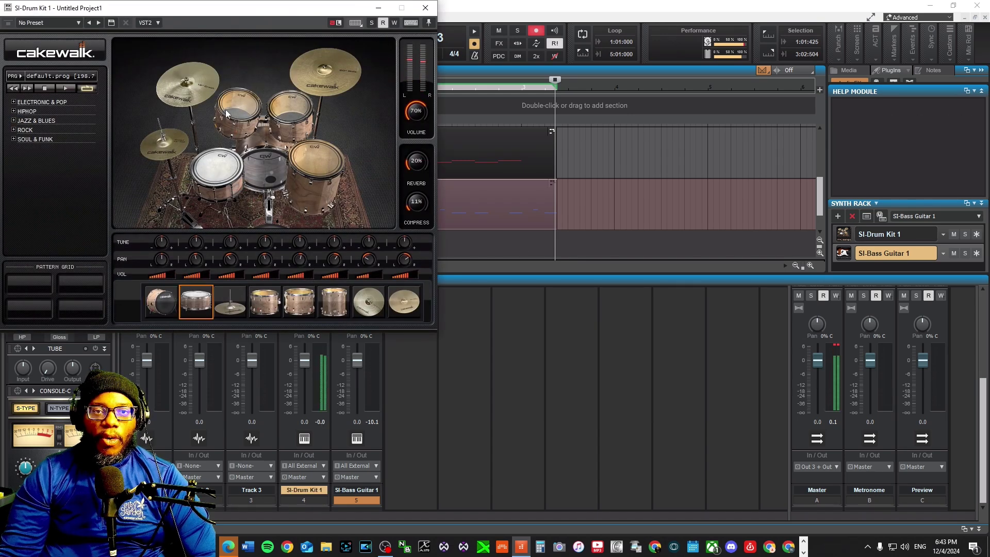
left_click(267, 114)
left_click(283, 106)
left_click(307, 157)
left_click(216, 171)
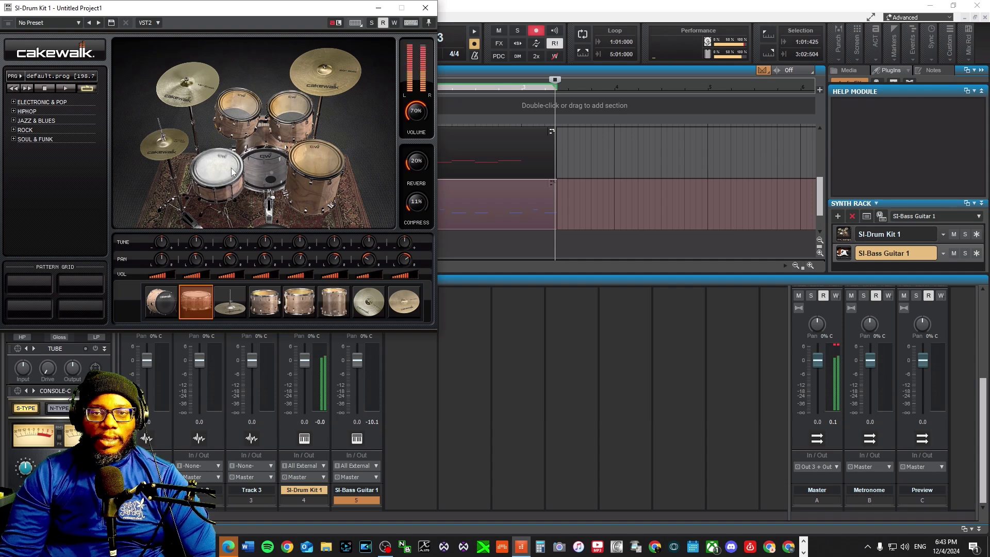
left_click(425, 8)
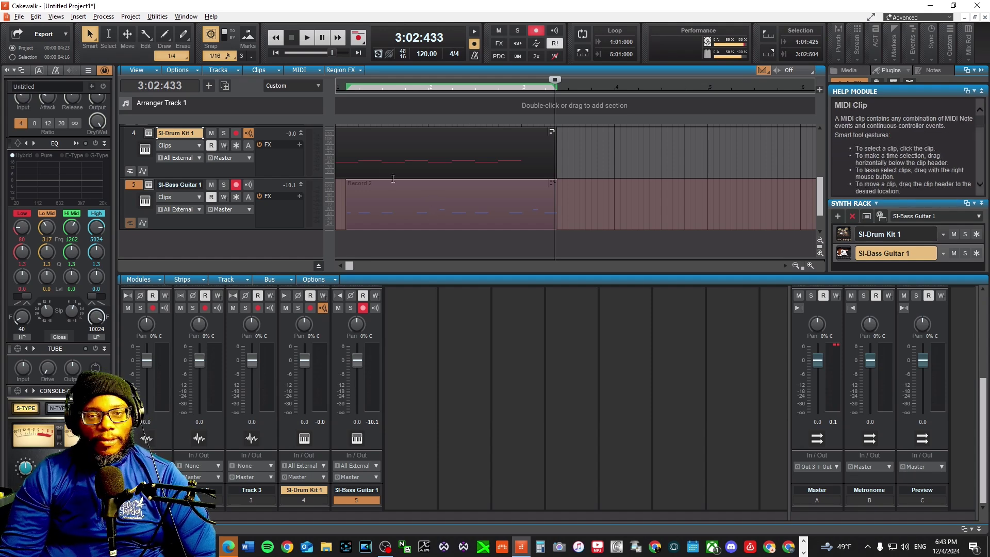
scroll(447, 199, "up", 3)
scroll(443, 199, "down", 3)
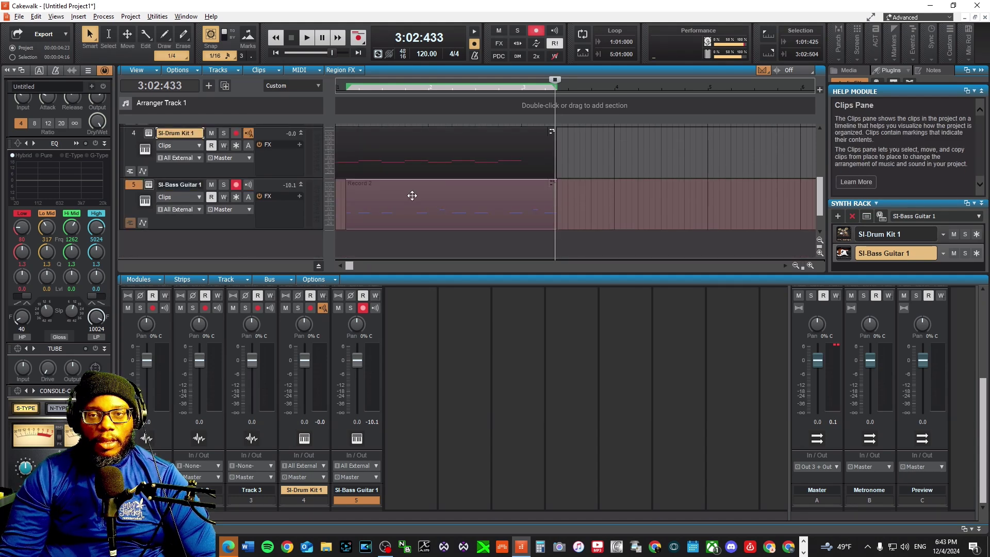
scroll(411, 186, "up", 2)
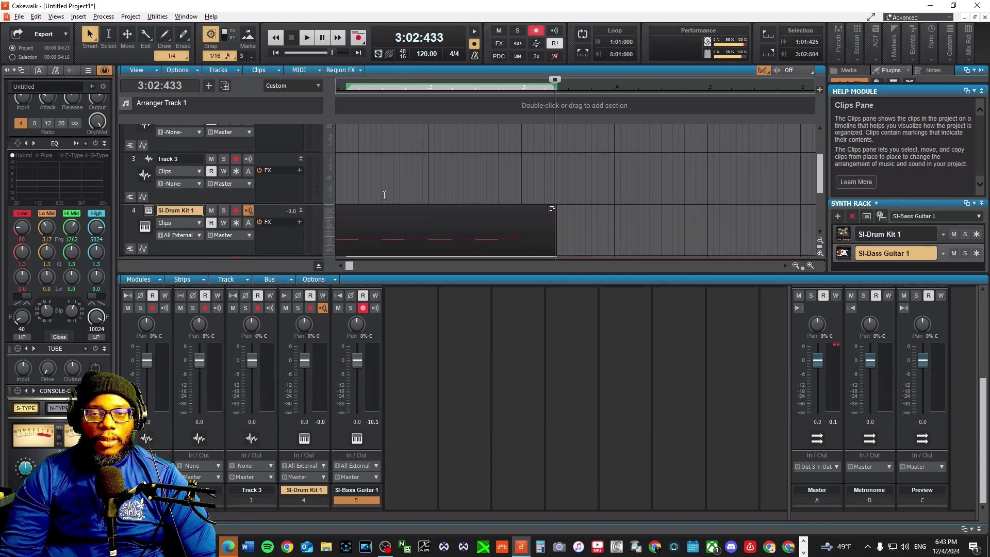
scroll(384, 198, "down", 2)
scroll(391, 190, "up", 2)
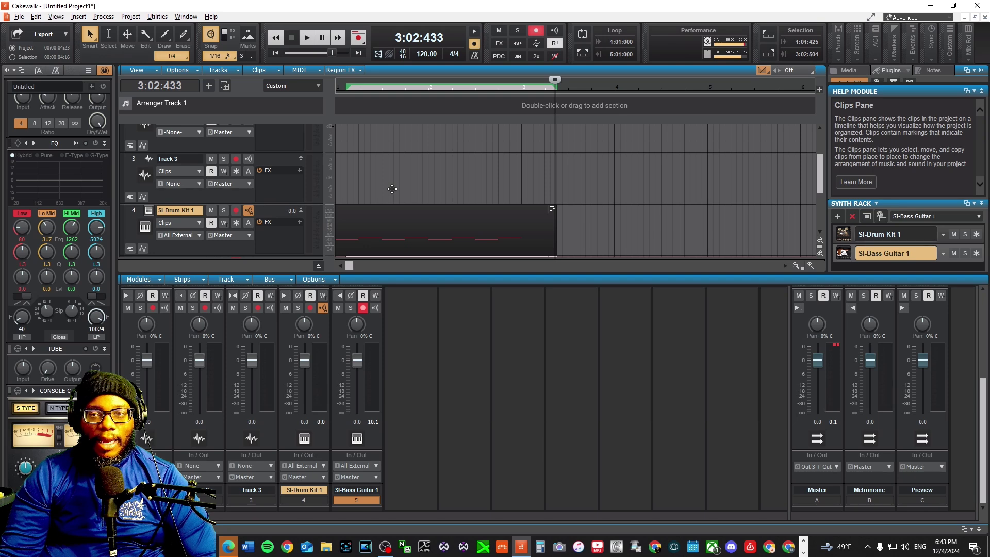